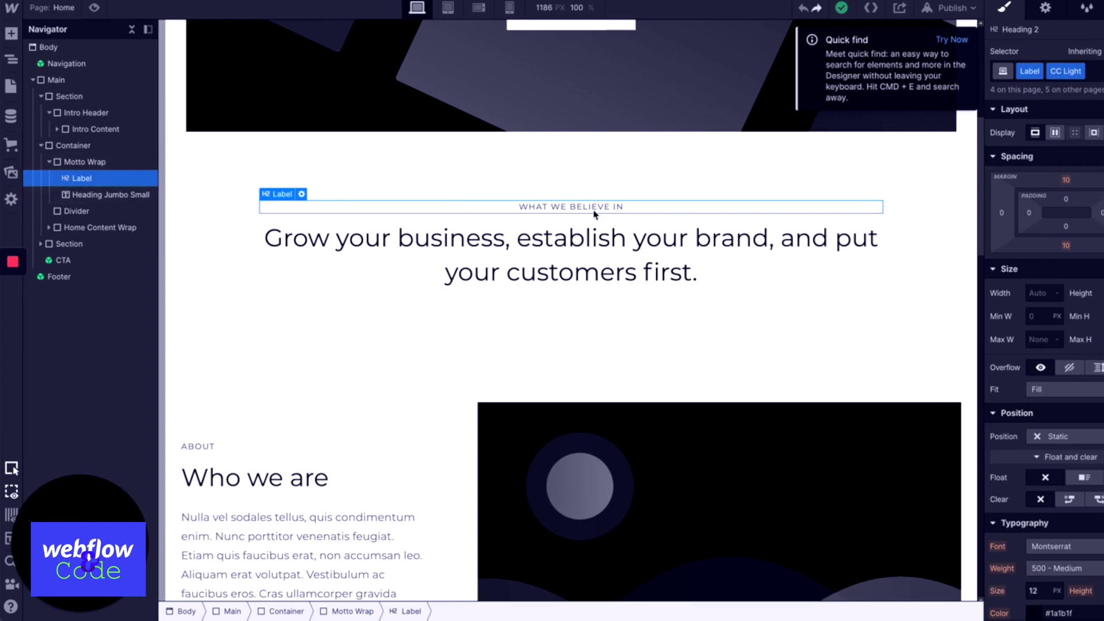
Select Motto Wrap, its Label and Heading Jumbo Small in the Navigator, then show the Add elements panel
click(89, 164)
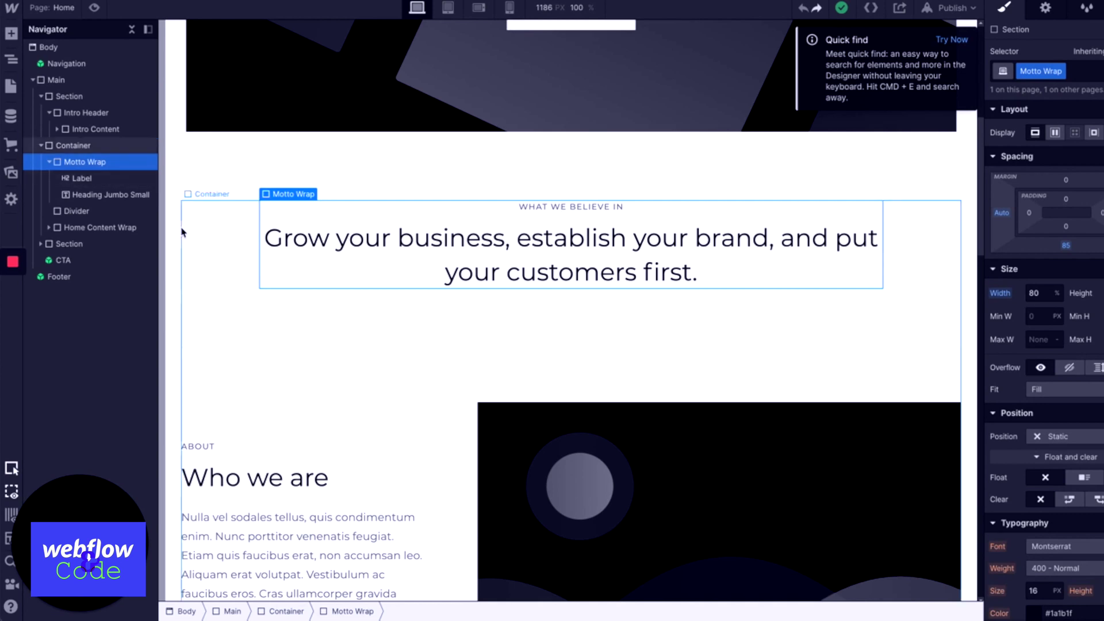
click(86, 180)
click(85, 194)
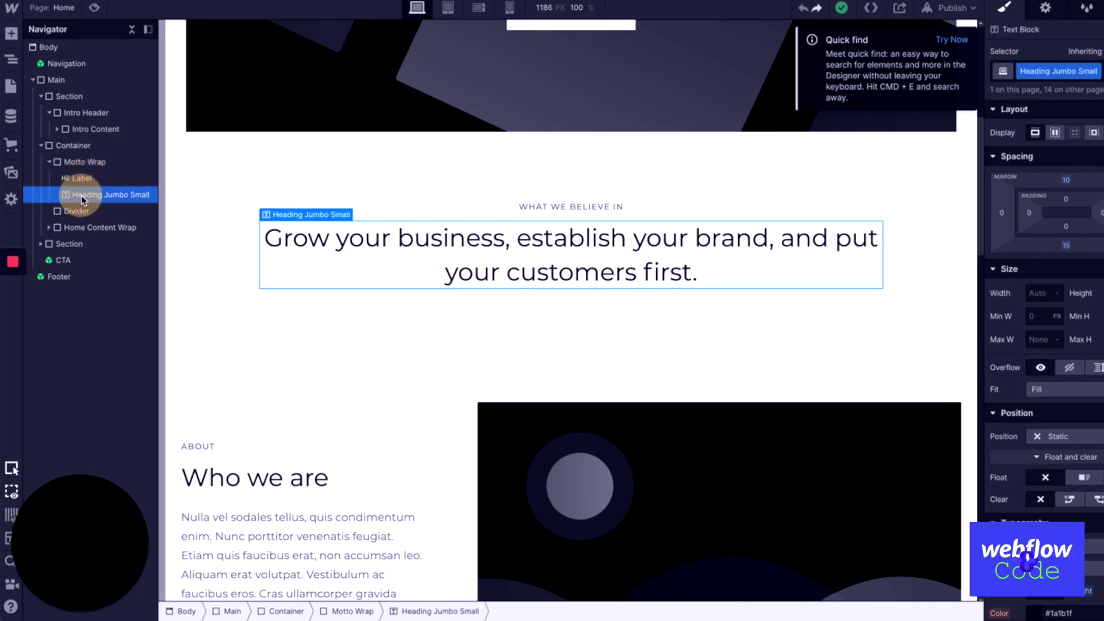
click(10, 37)
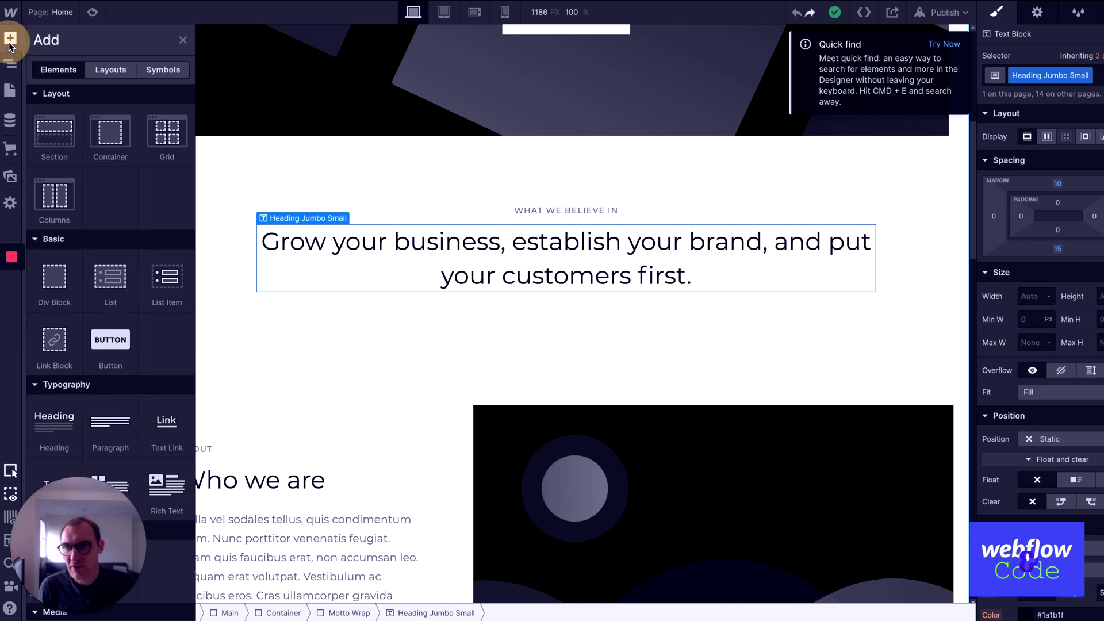
Place two Text Link elements beneath Heading Jumbo Small in Motto Wrap and select the second link
scroll(160, 327, down, 3)
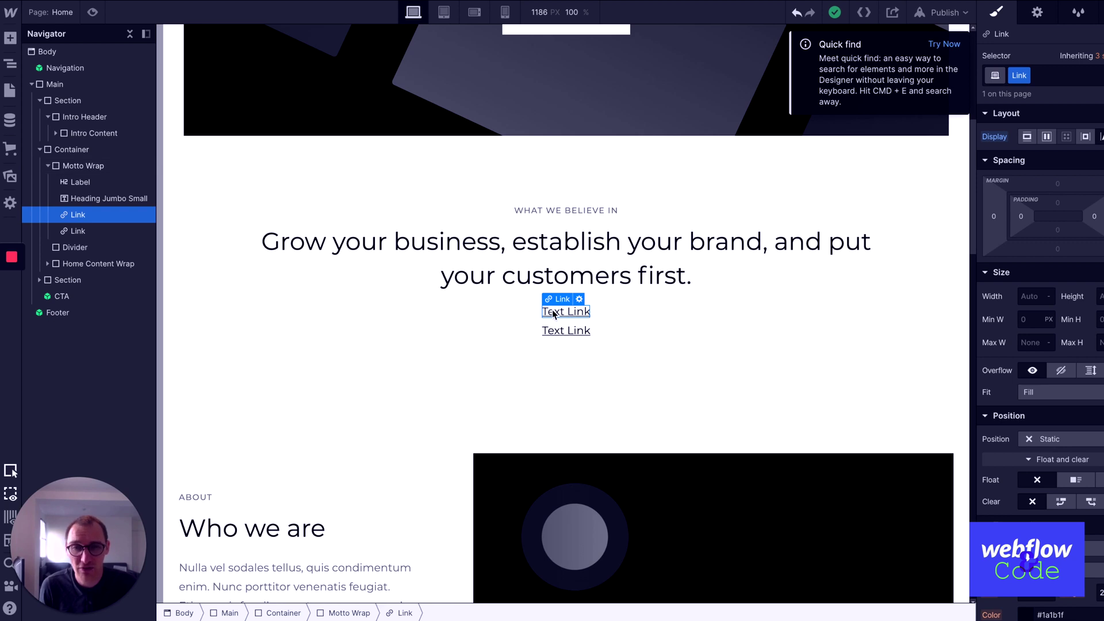
click(569, 286)
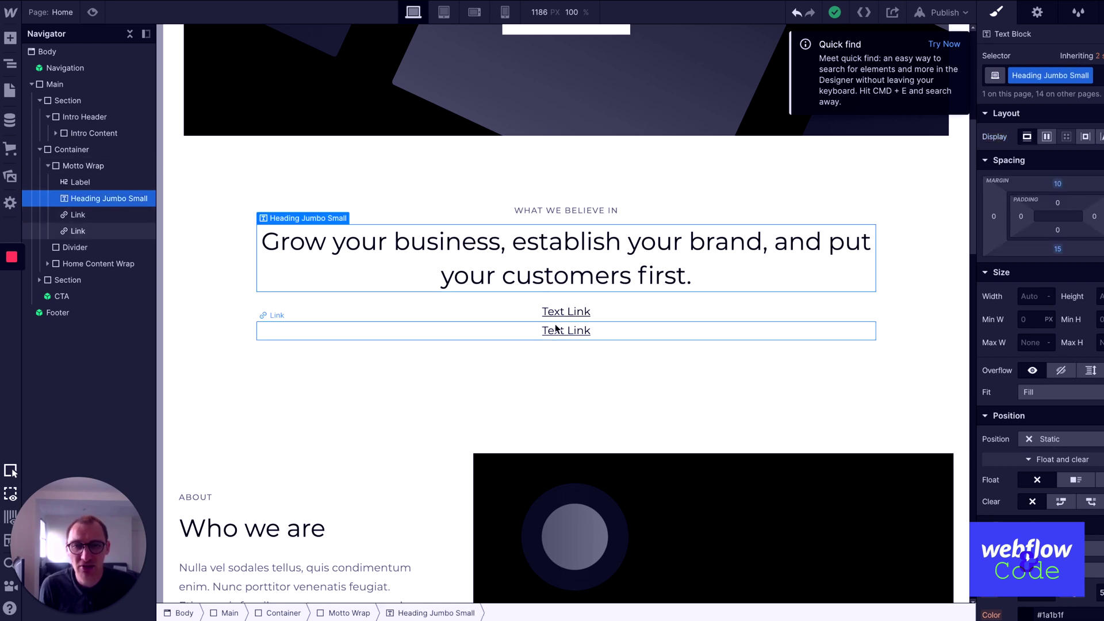
click(560, 332)
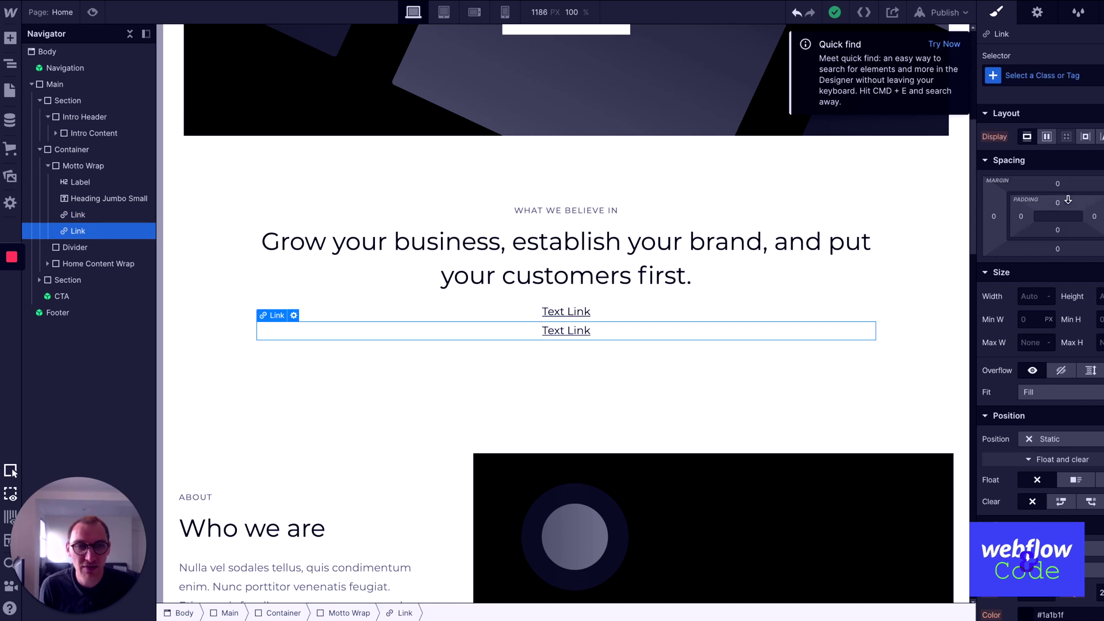
Set the second Text Link's display to Inline in the Style panel's Layout section
click(1099, 136)
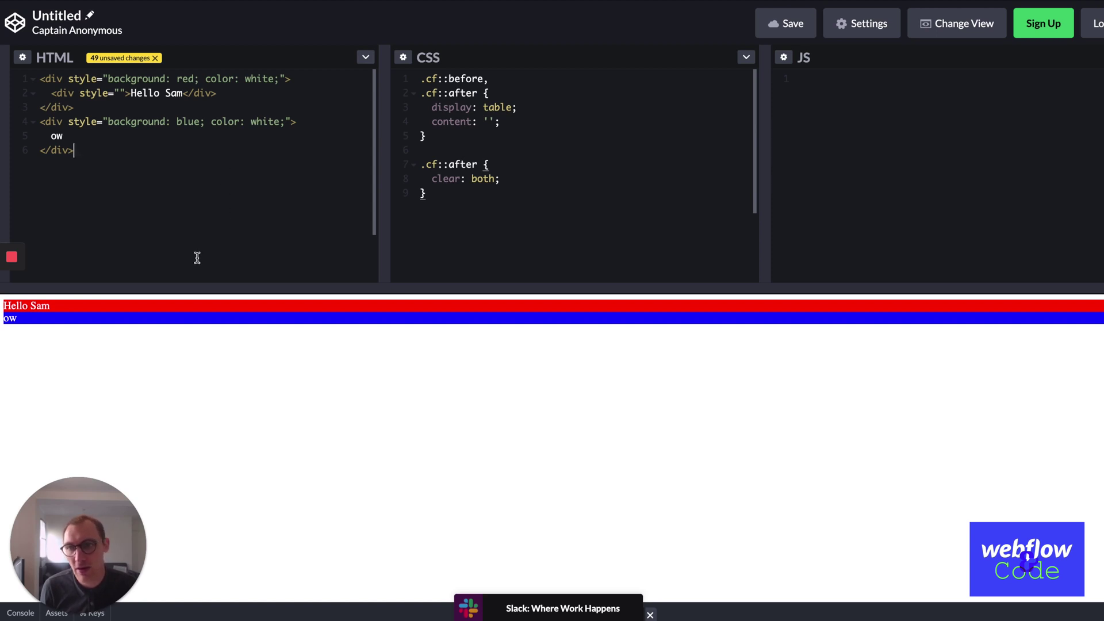
drag(51, 126, 1, 47)
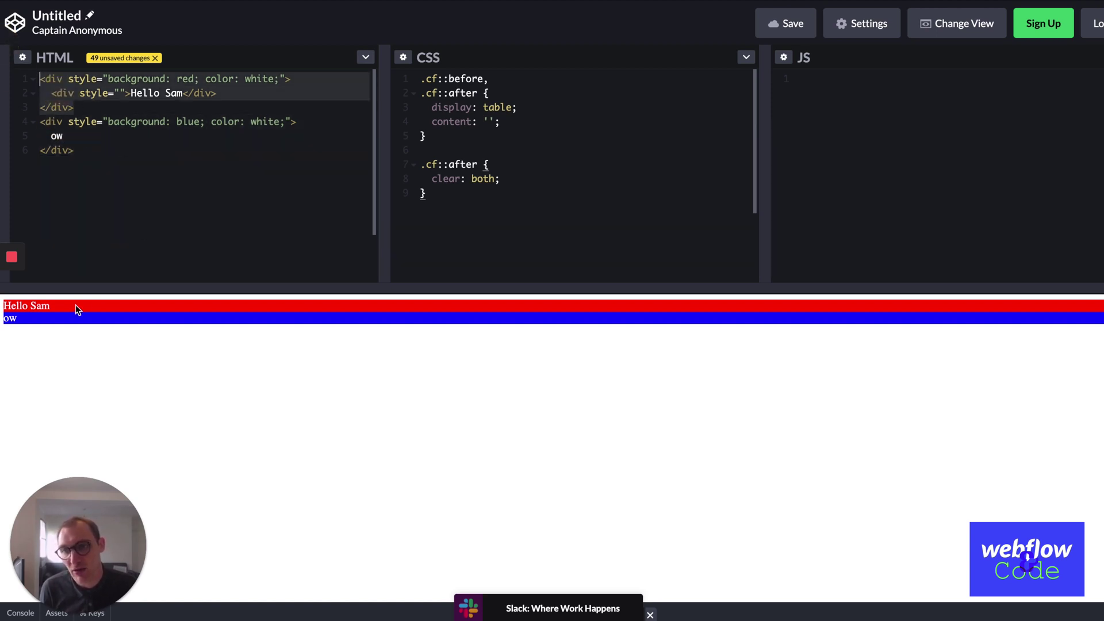
mouse_move(5, 305)
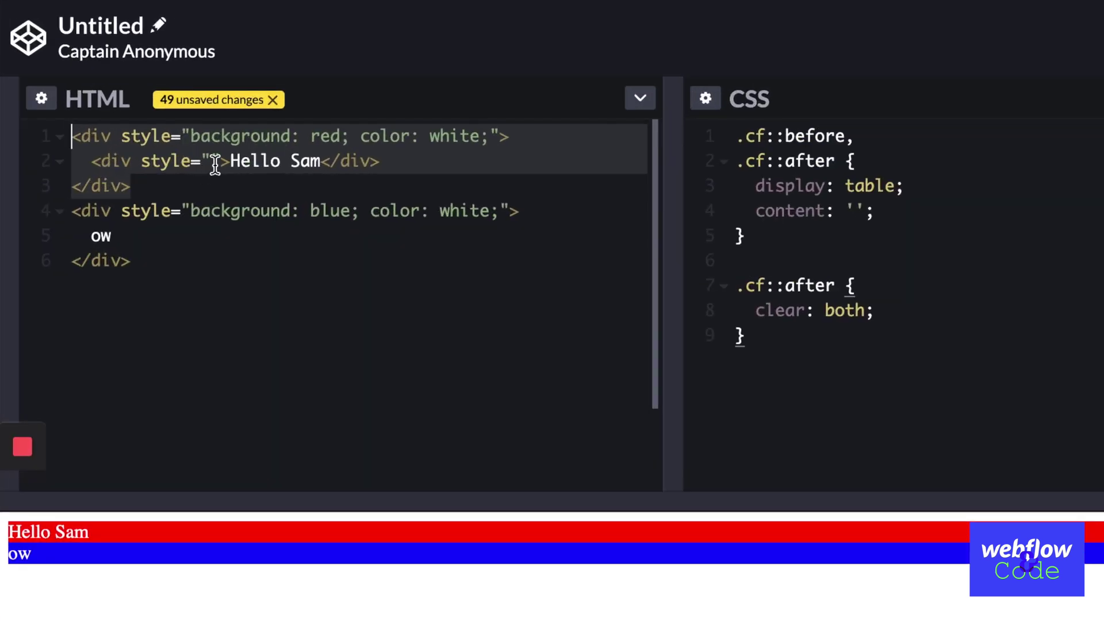
click(118, 93)
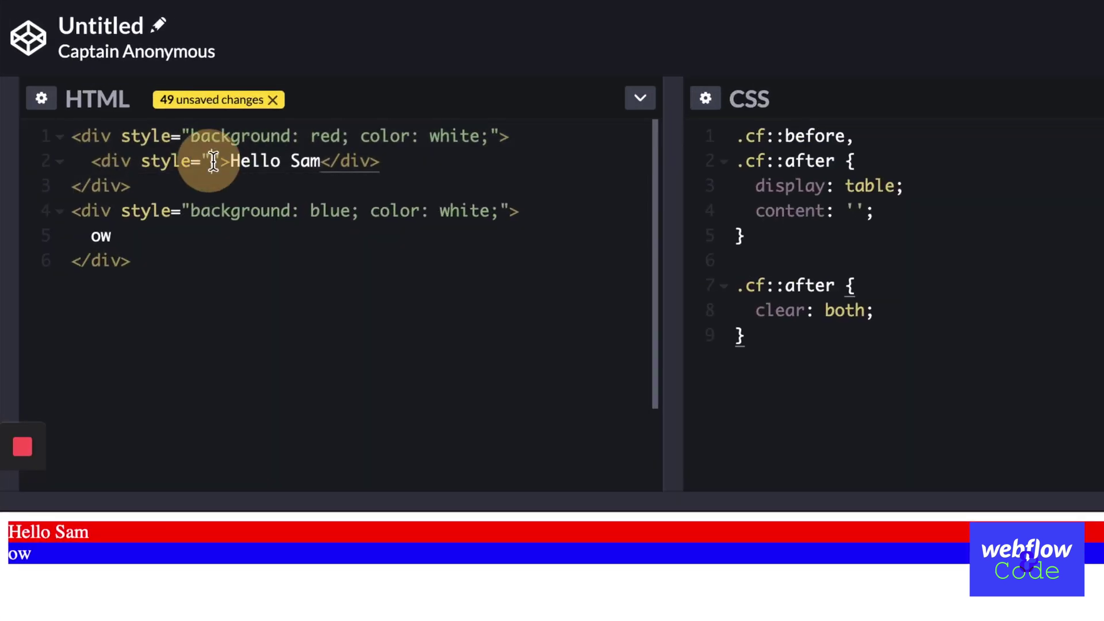
Add 'float: left;' to the Hello Sam div's inline style in the HTML panel
text(float)
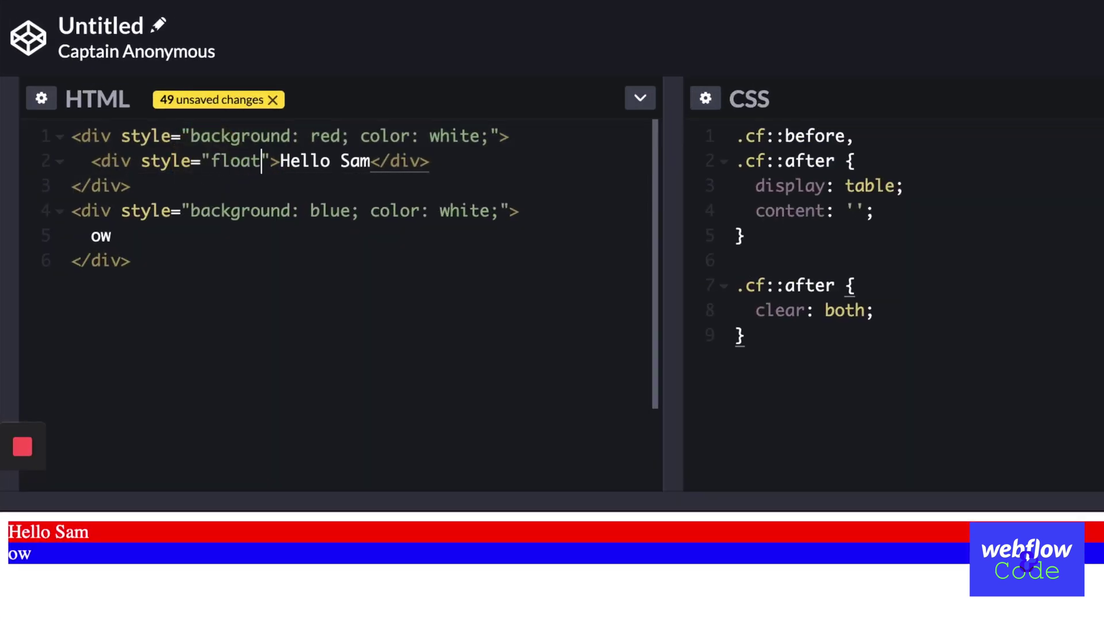
text(: lfet)
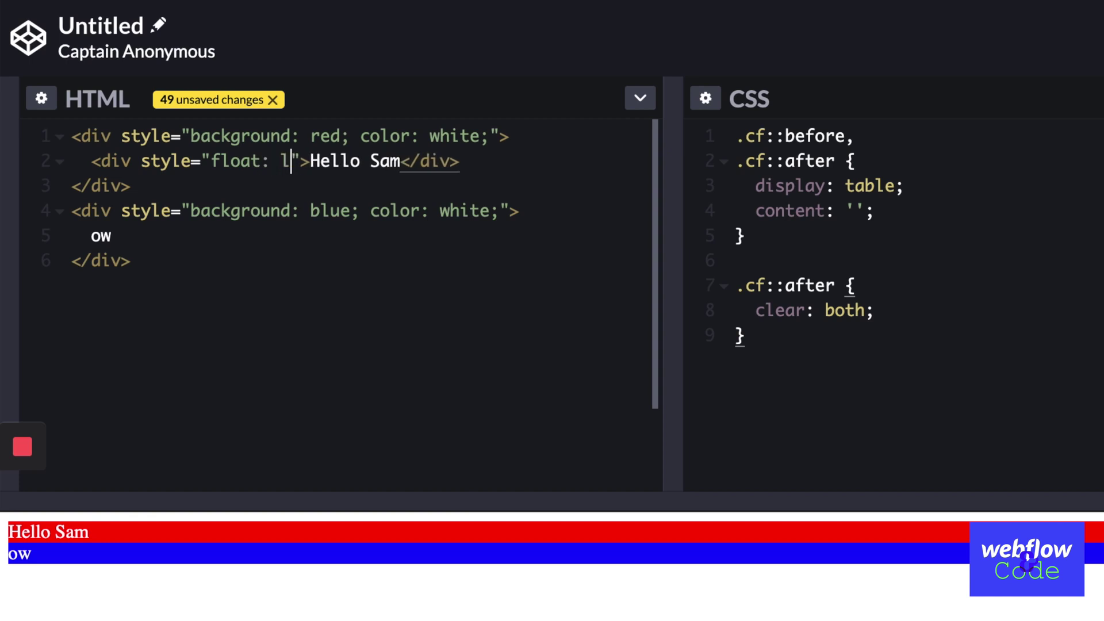
key(BackSpace)
key(BackSpace)
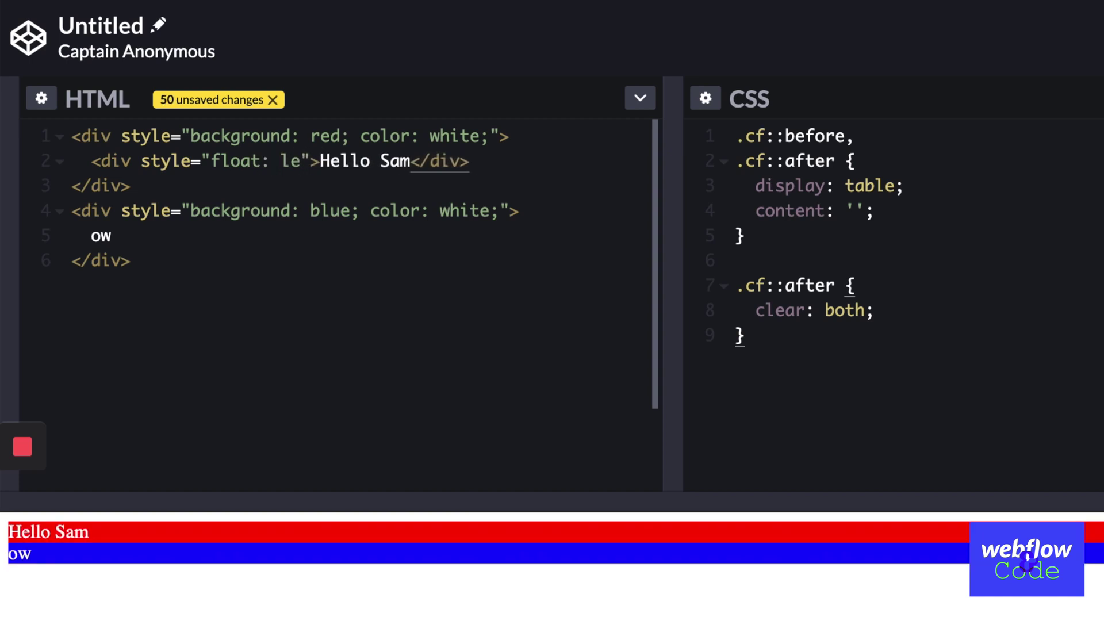
text(ft;)
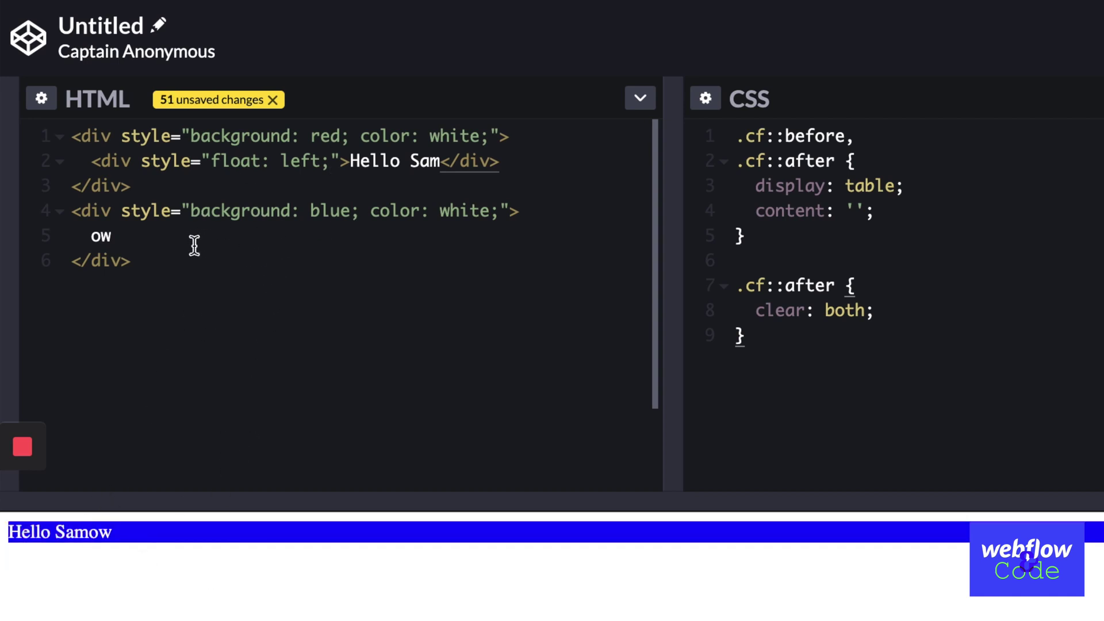
Highlight the blue div code, the overflowing 'ow' preview text, and the red parent's lines 1–3
drag(75, 214, 102, 282)
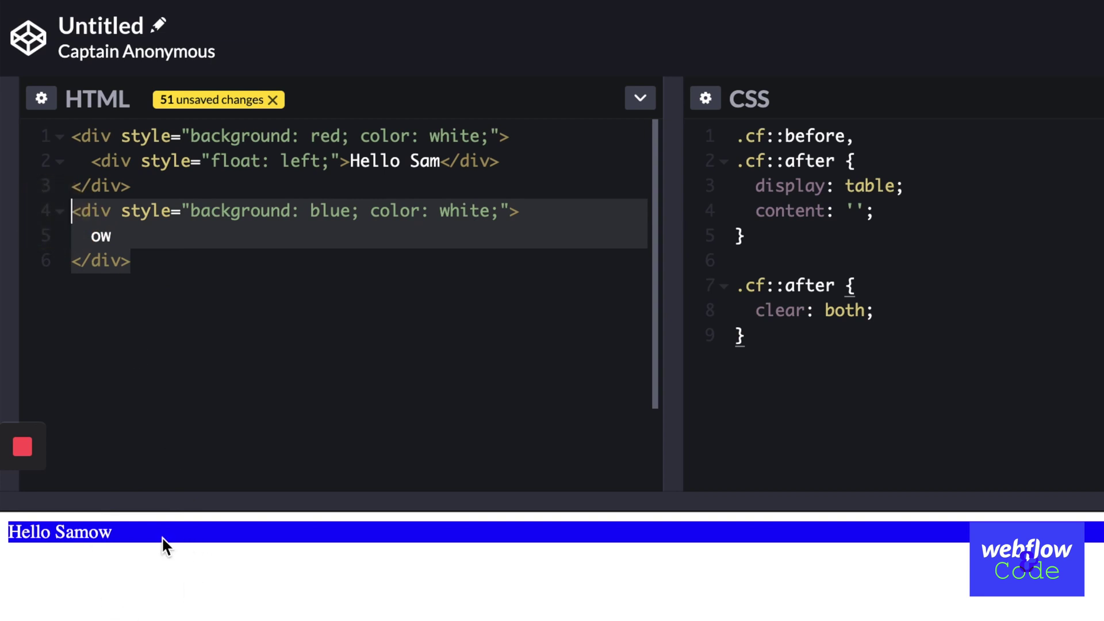
drag(87, 531, 137, 538)
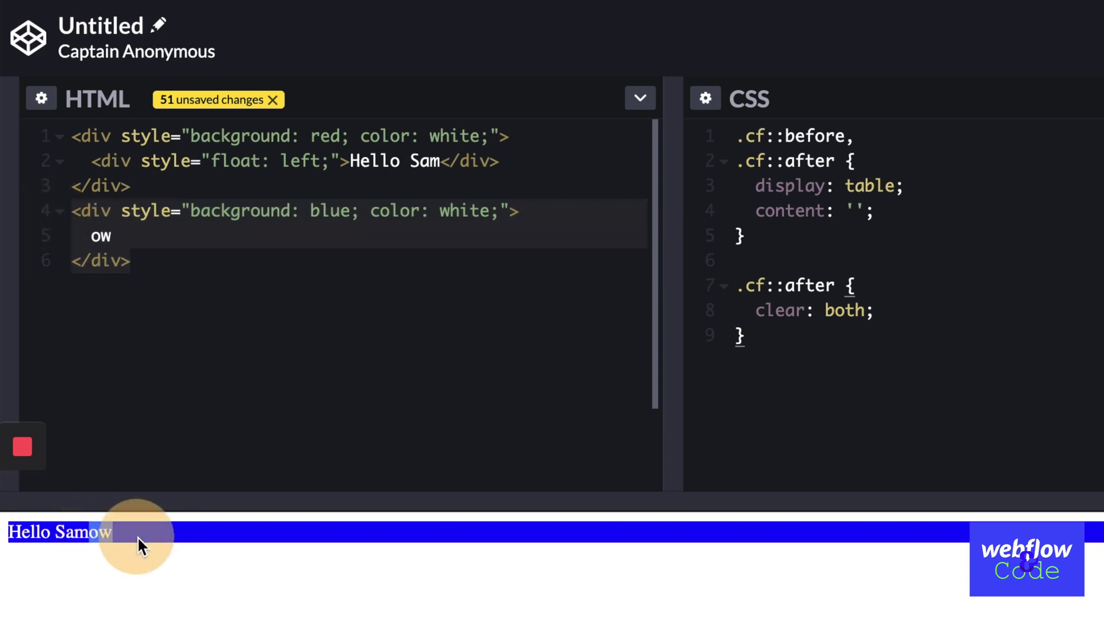
drag(184, 183, 9, 136)
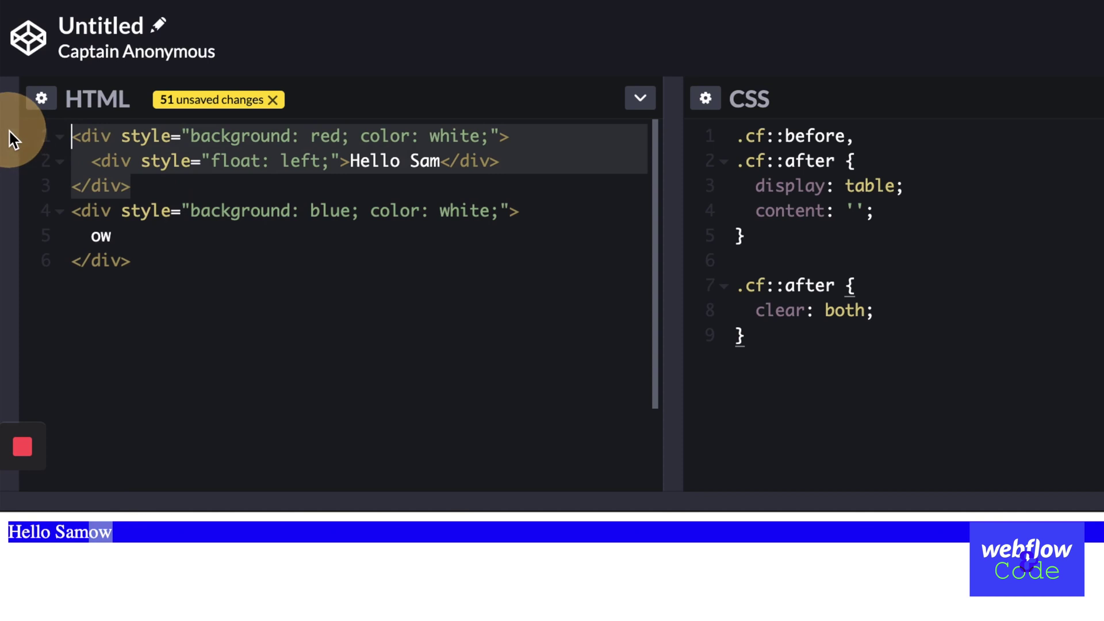
click(69, 531)
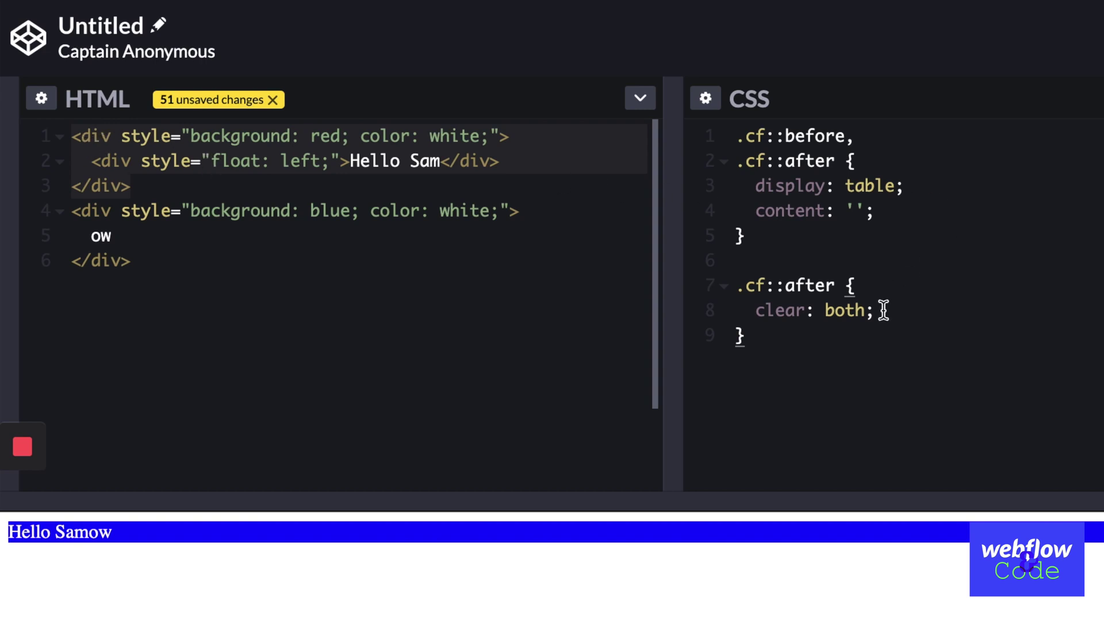
drag(132, 187, 44, 128)
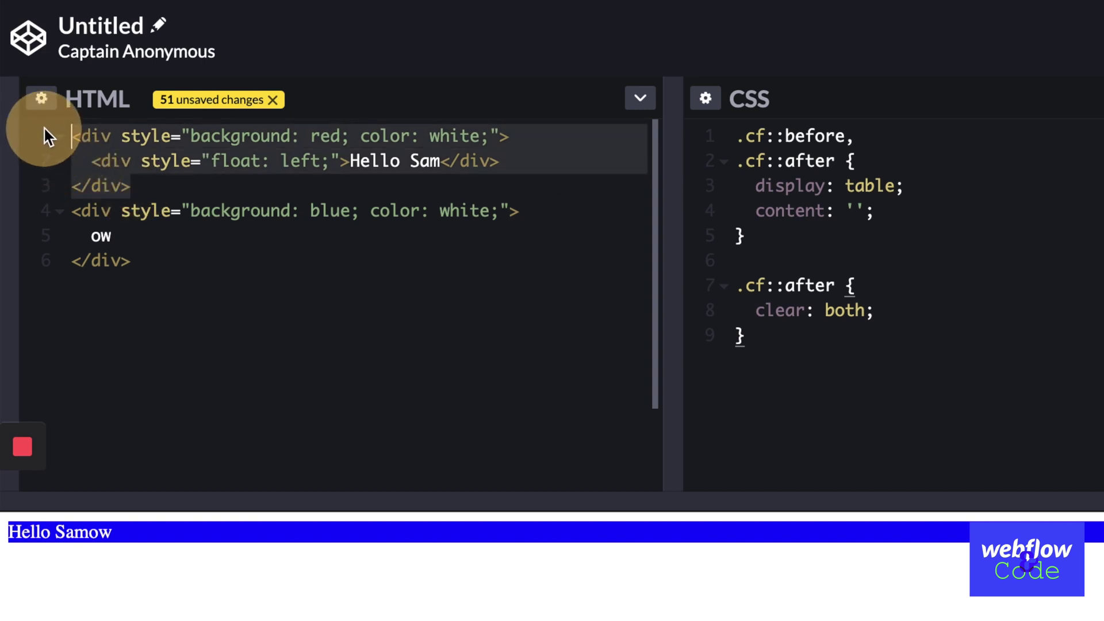
click(151, 181)
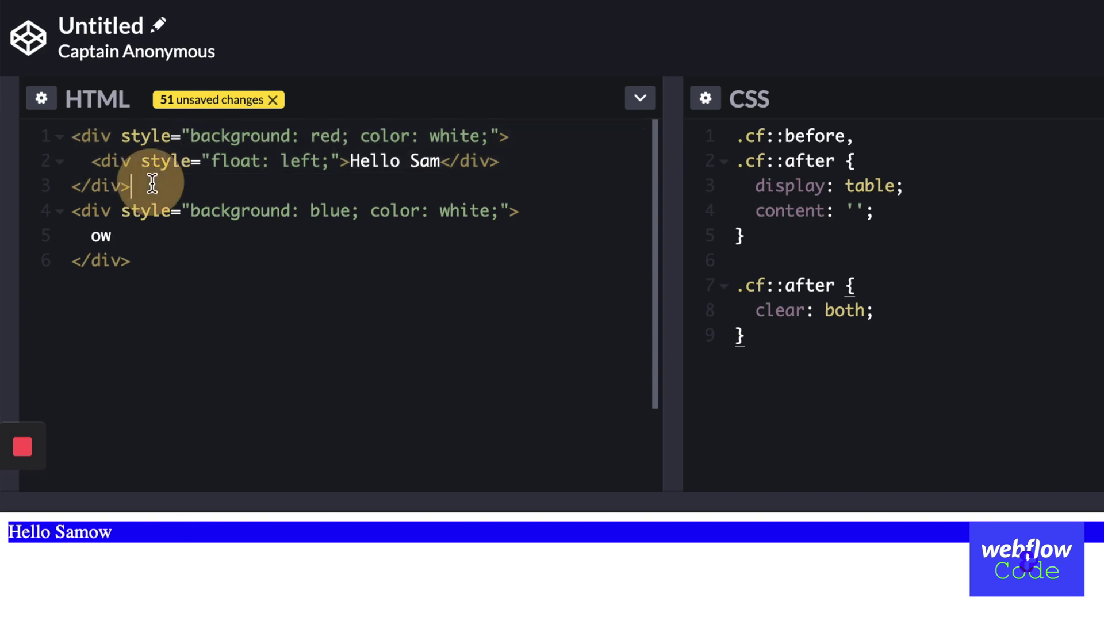
drag(153, 184, 81, 136)
click(513, 167)
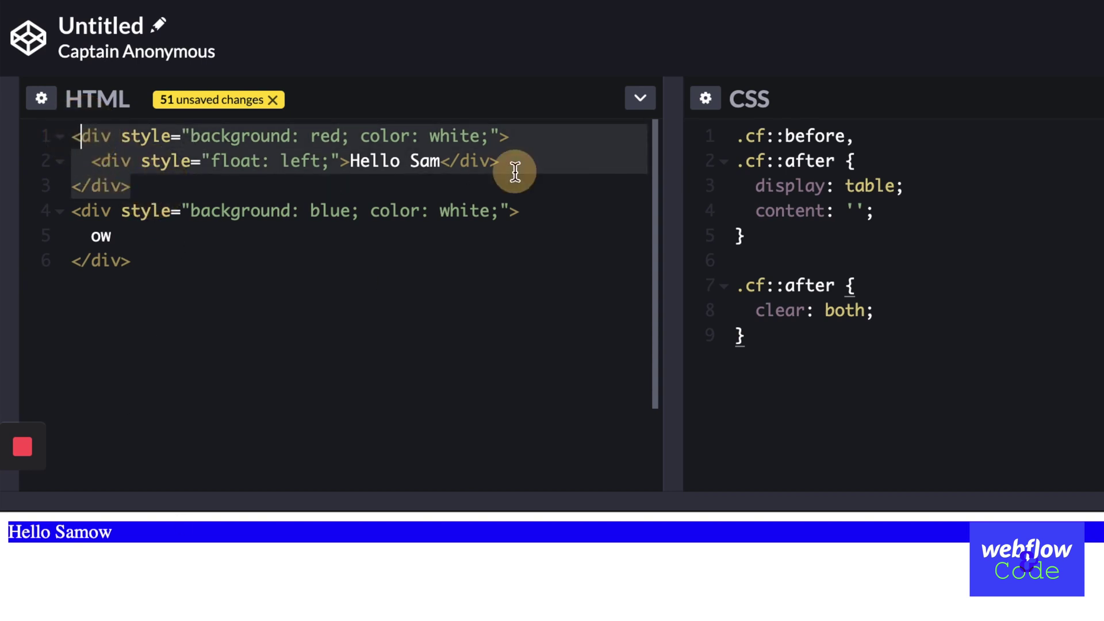
drag(535, 165, 94, 154)
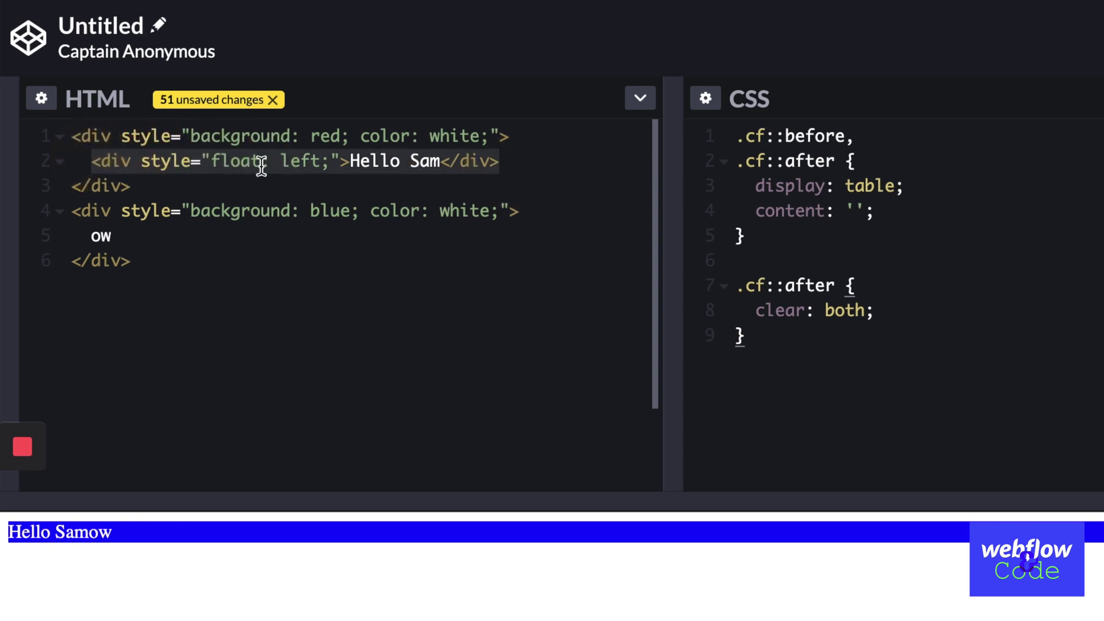
click(474, 172)
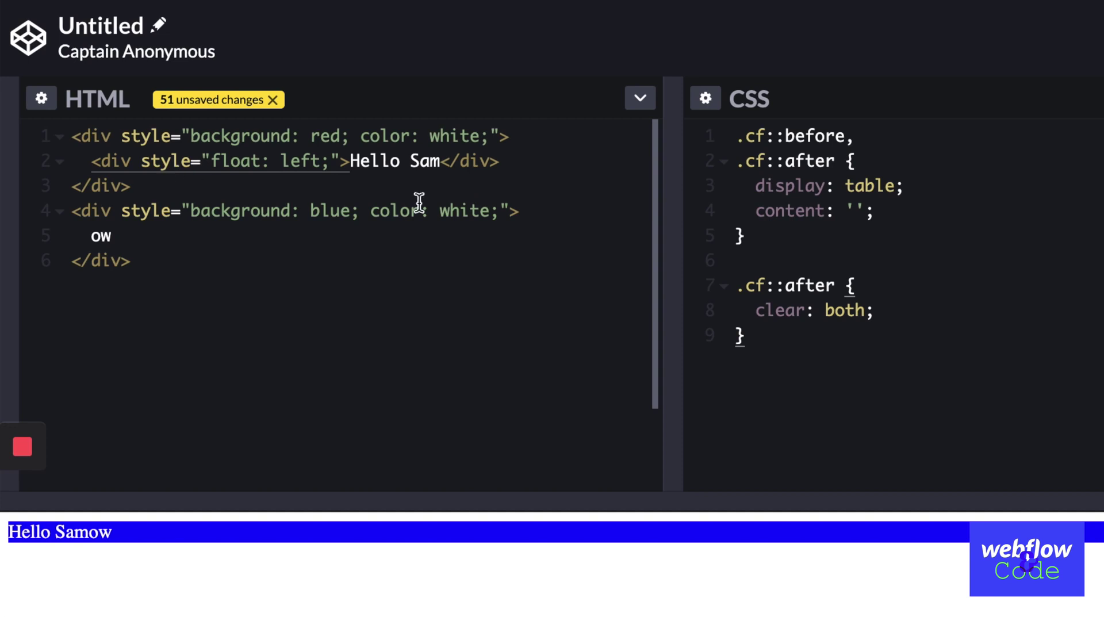
drag(816, 346, 699, 98)
click(813, 256)
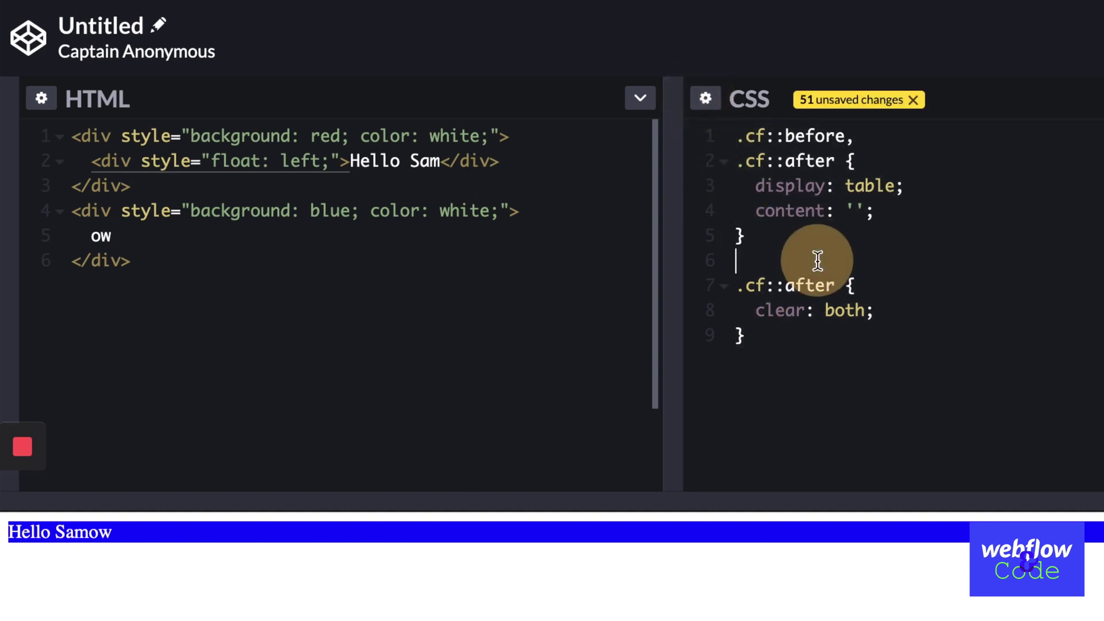
drag(813, 397, 500, 5)
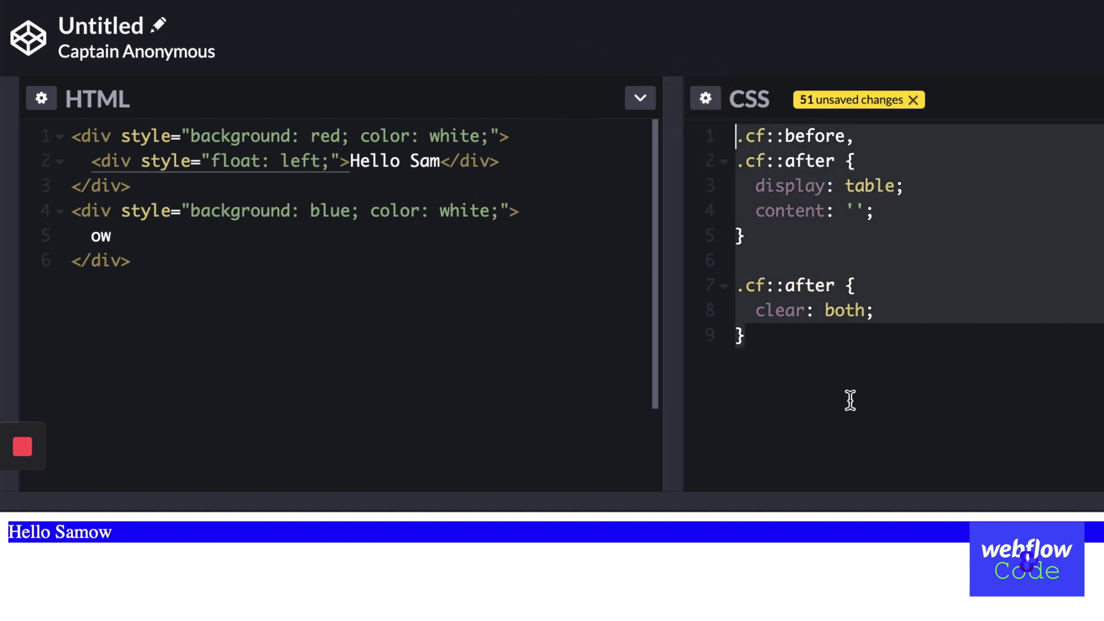
click(745, 170)
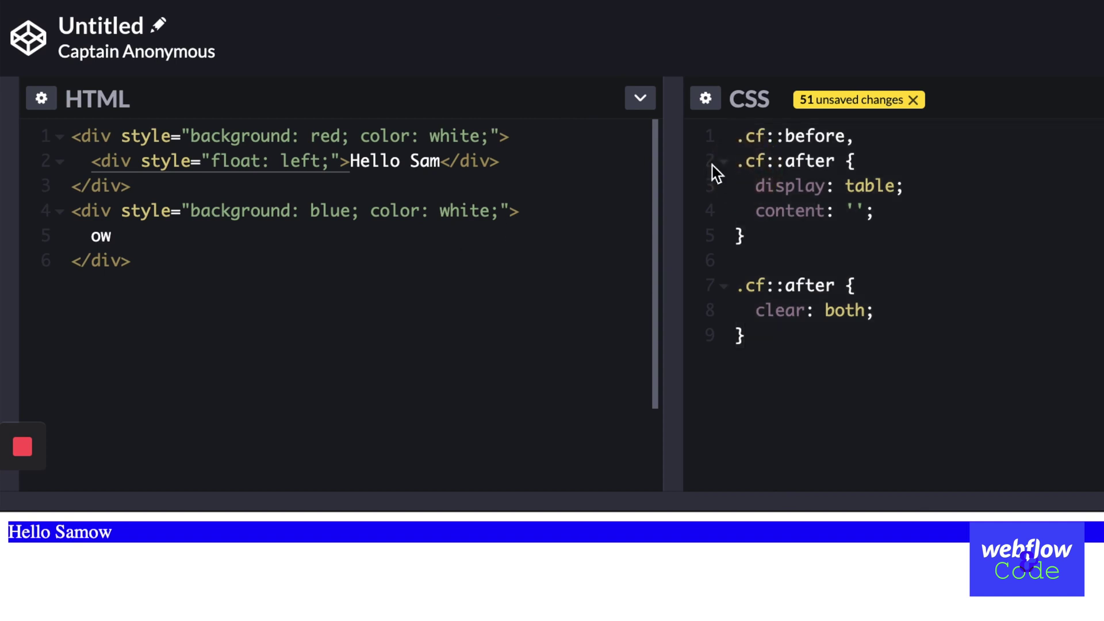
drag(827, 347, 518, 280)
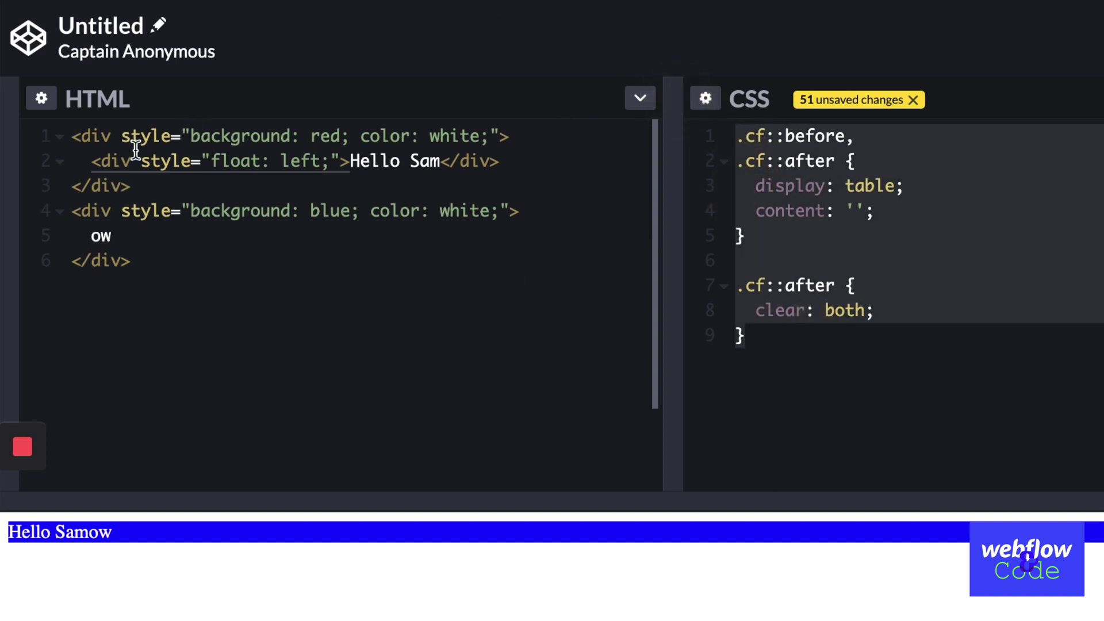
Add class="cf" to the red container div's opening tag so the clearfix contains the float
click(117, 138)
text(c)
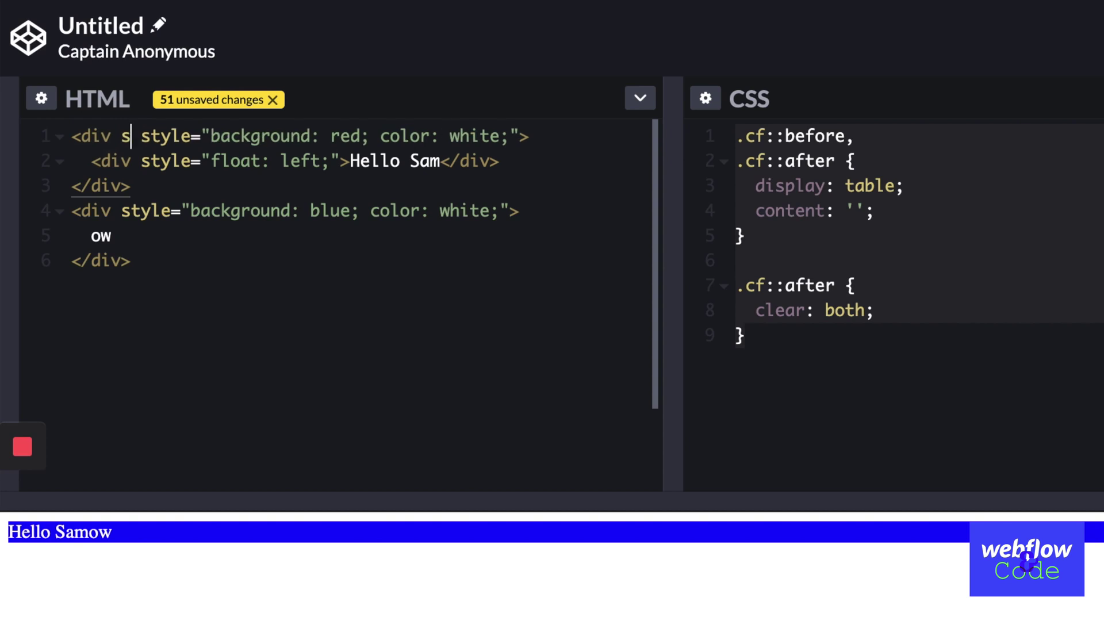
text(lass=)
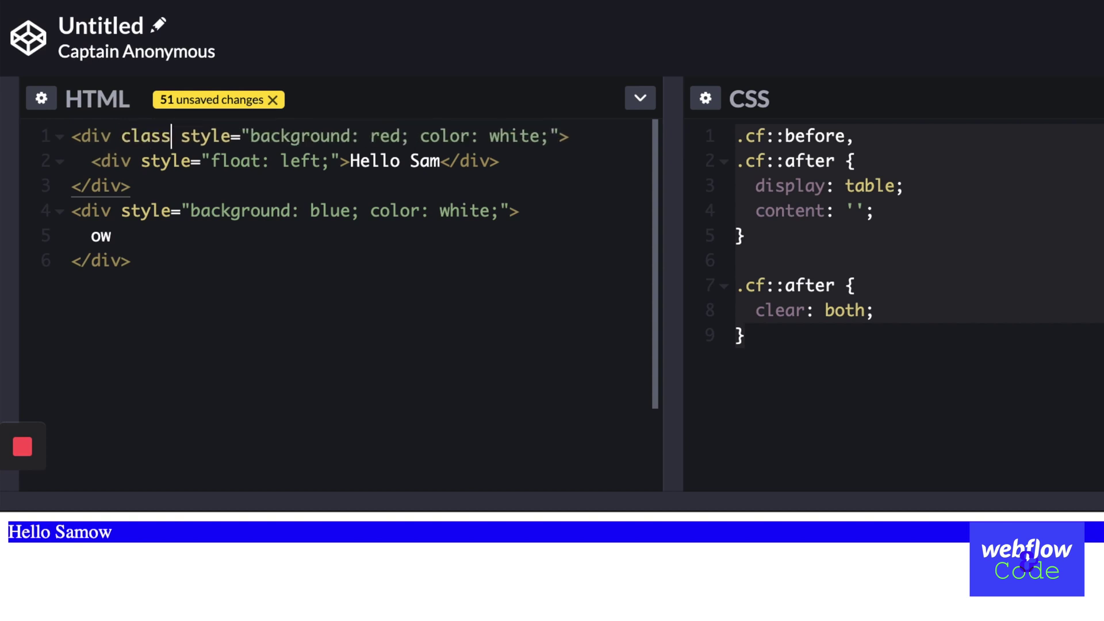
text("cf)
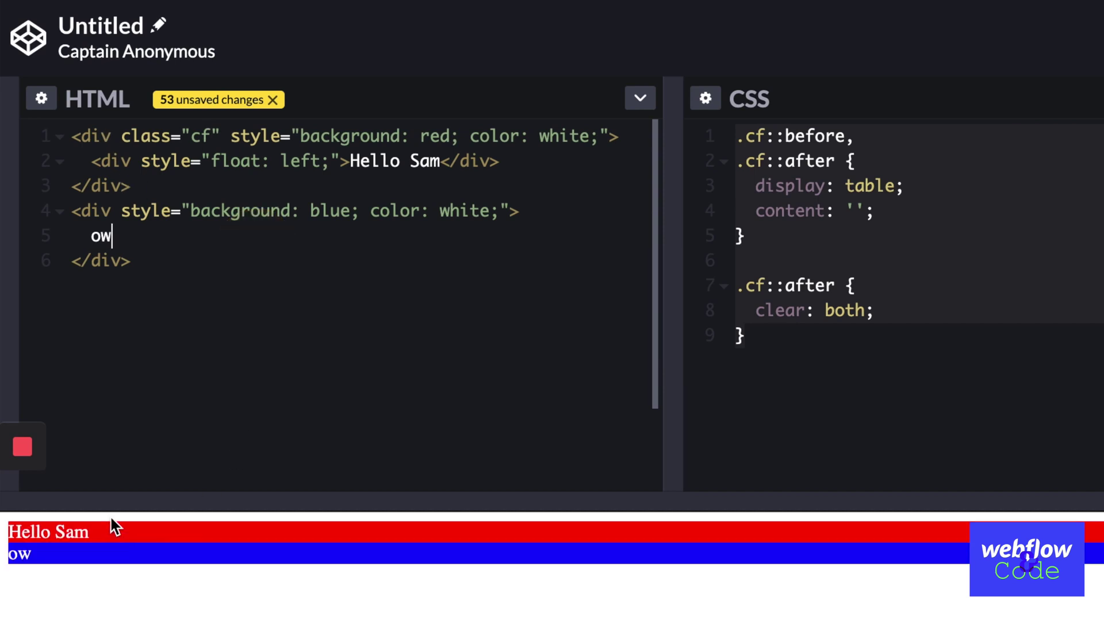
drag(120, 159, 66, 111)
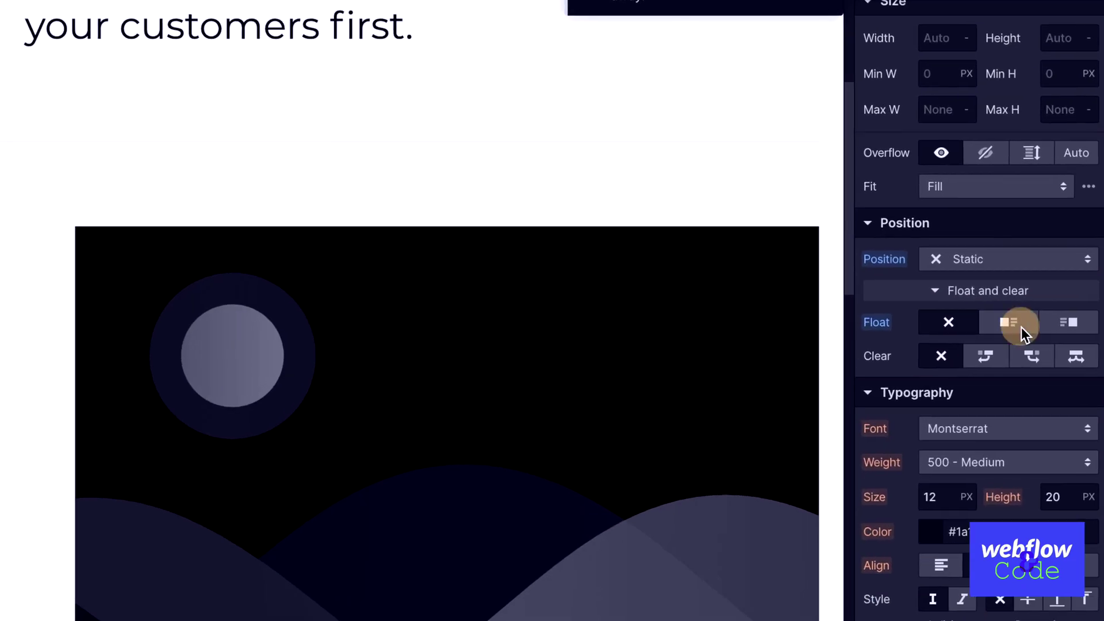
Float the 'What we believe in' Label left, then compare it against the motto heading
click(1069, 318)
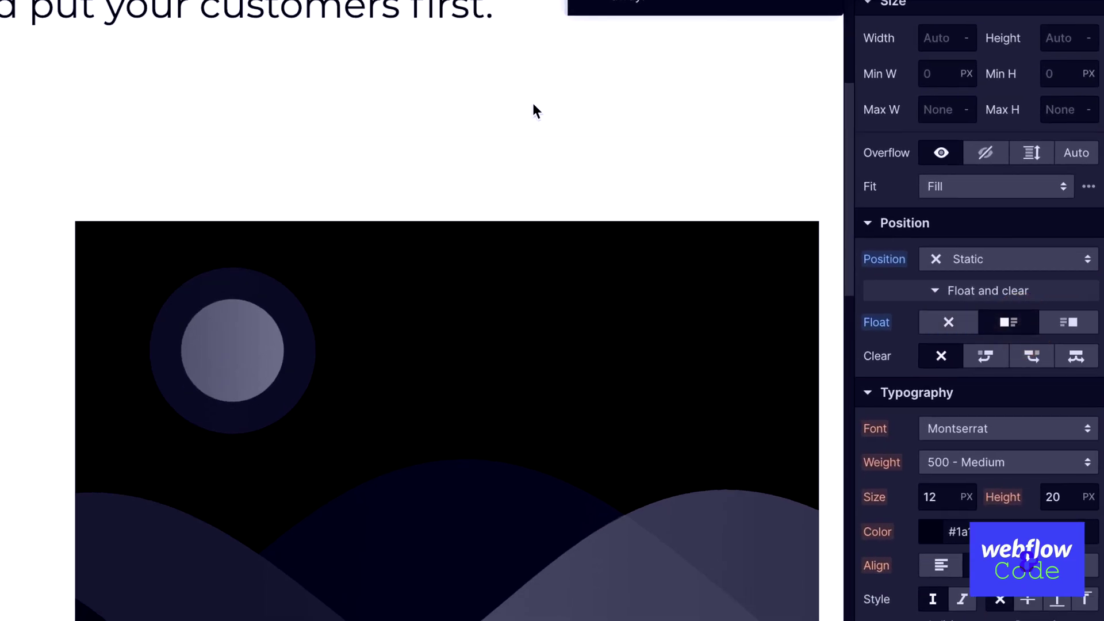
click(385, 133)
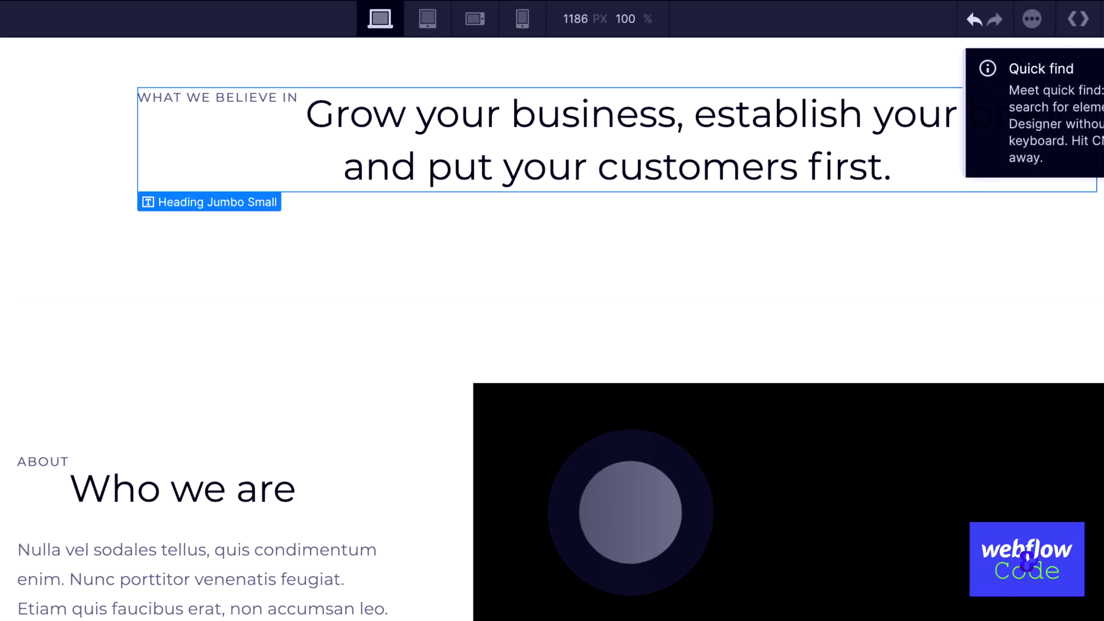
click(218, 98)
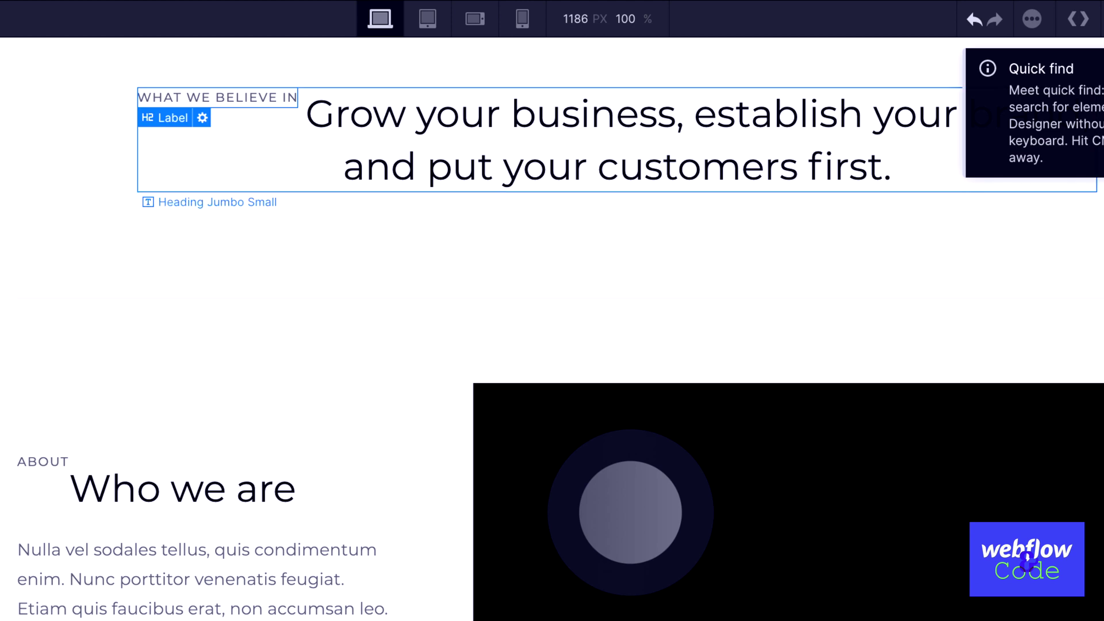
click(259, 160)
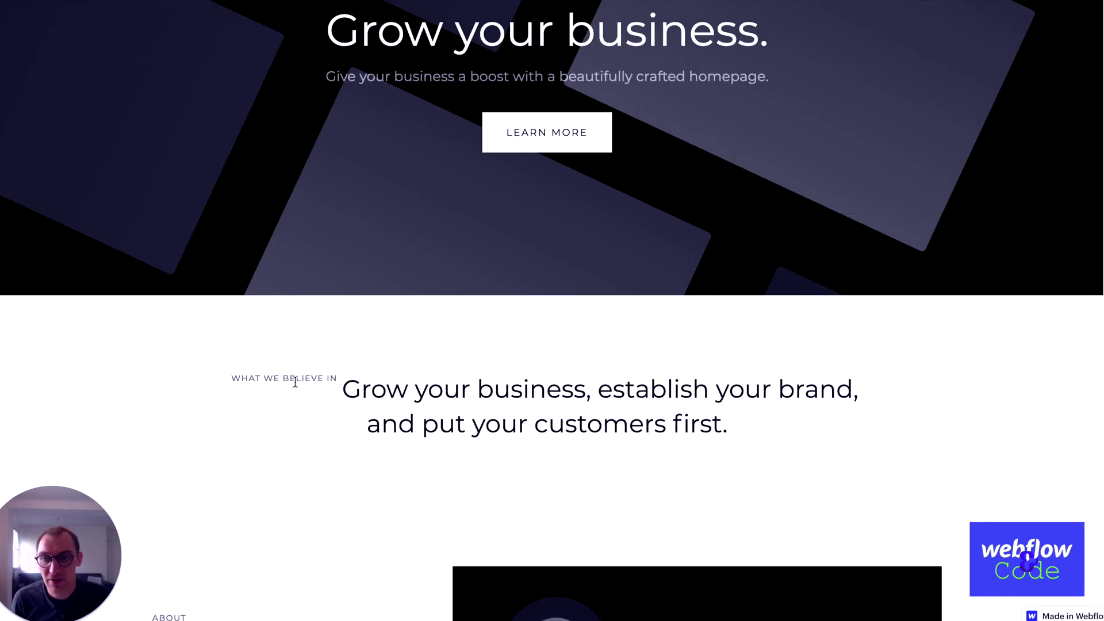
right_click(298, 378)
Inspect the label in DevTools, selecting the div-block w-clearfix and section motto-wrap elements
click(488, 435)
key(super+alt+i)
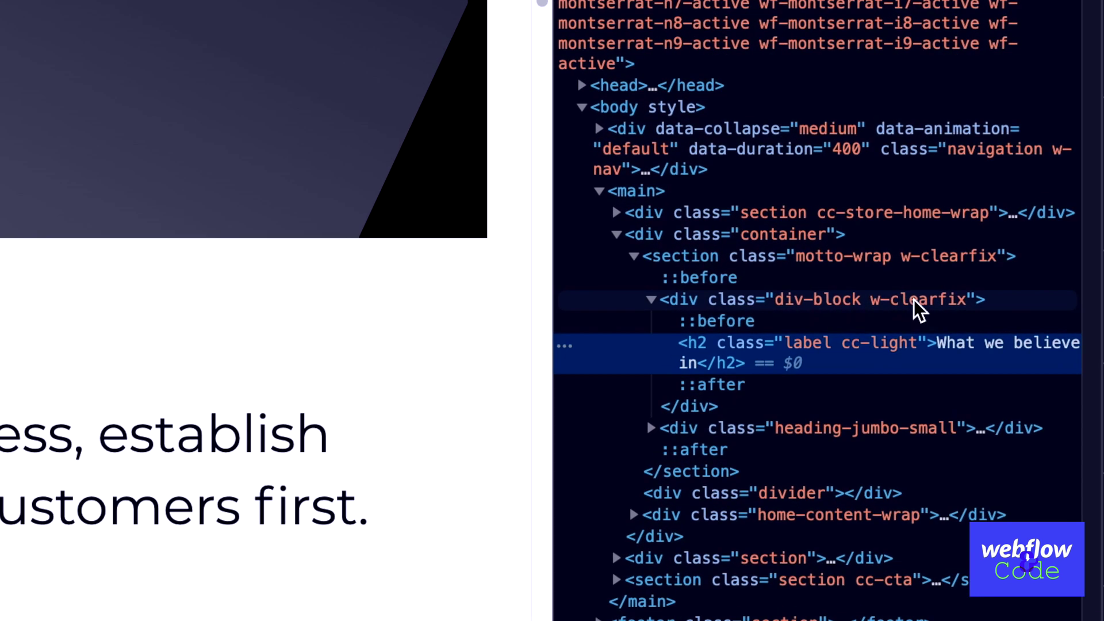
click(724, 306)
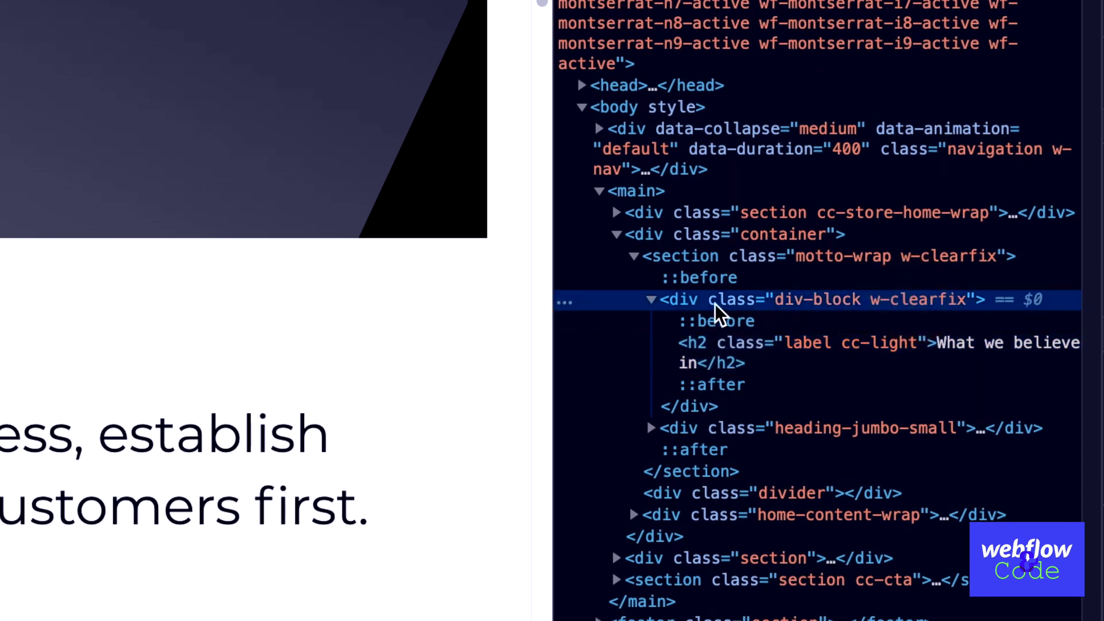
click(697, 299)
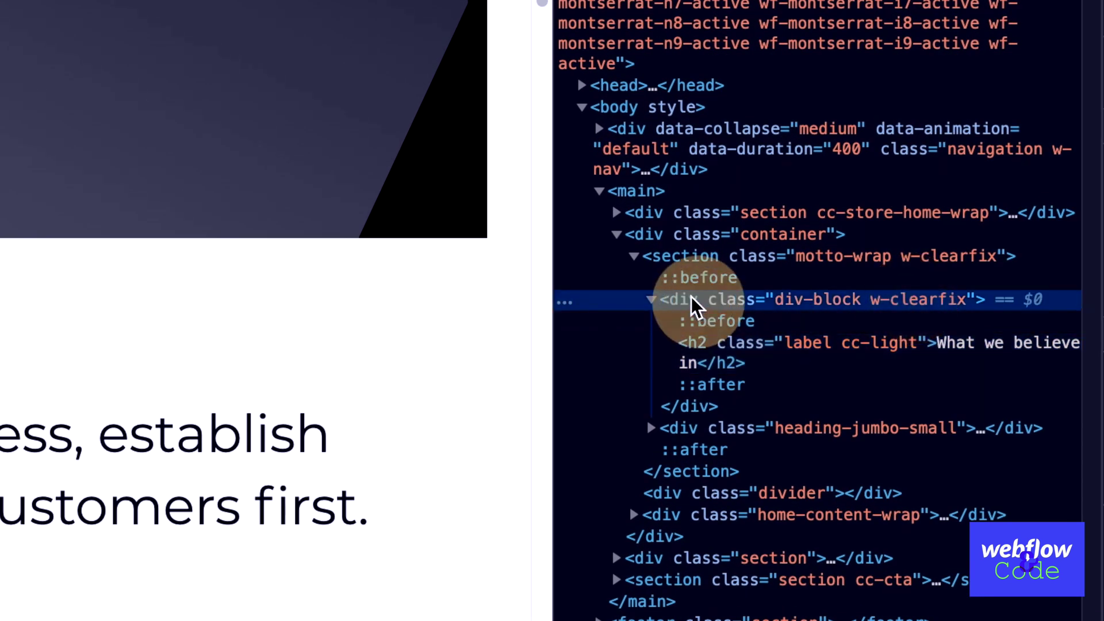
click(706, 258)
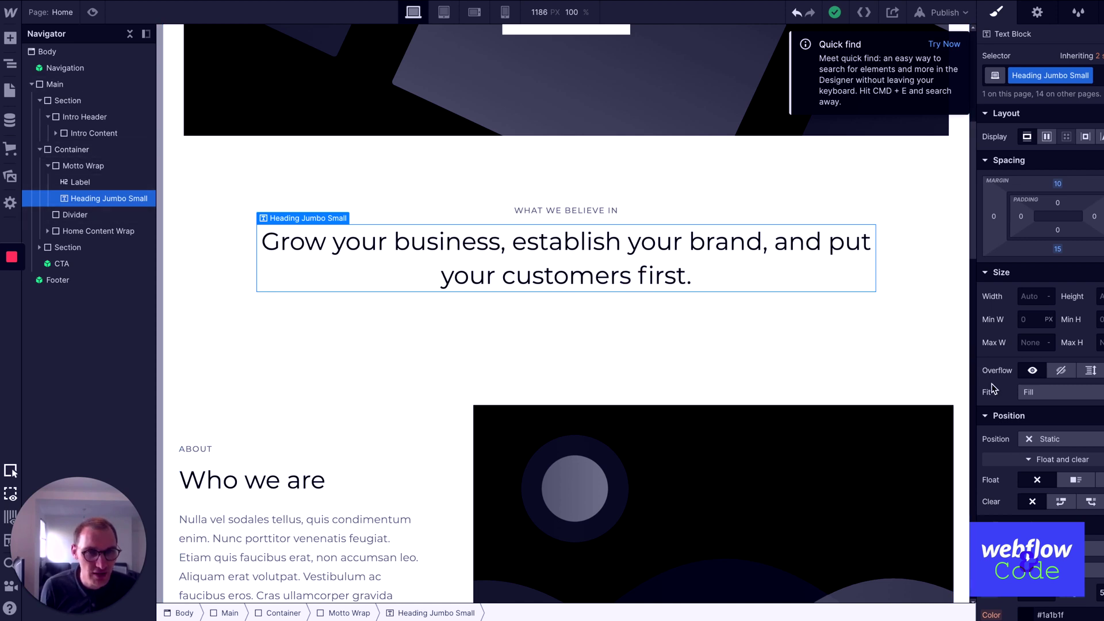
Make Heading Jumbo Small Relative, try negative left and bottom offsets, then reset both to Auto
click(1060, 439)
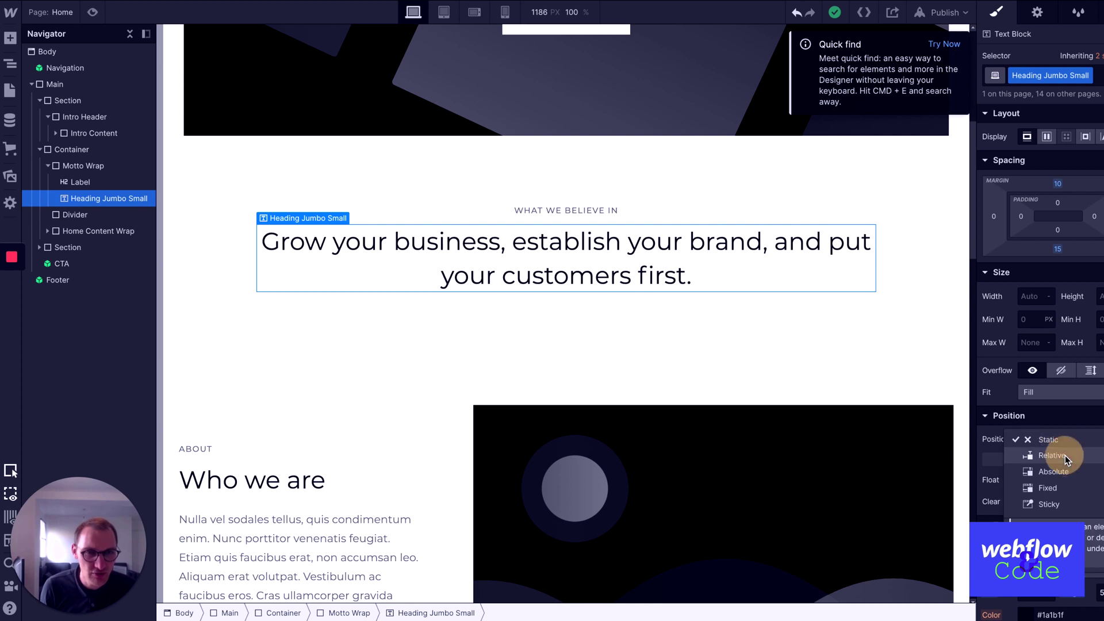
click(1065, 456)
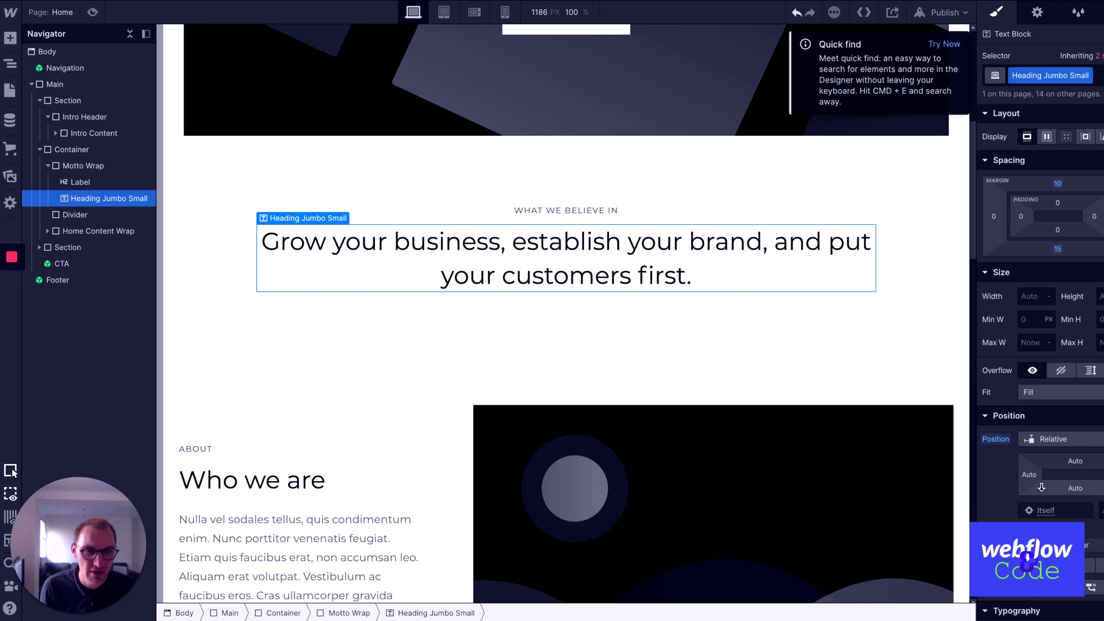
drag(1029, 479, 1020, 603)
scroll(1035, 460, down, 2)
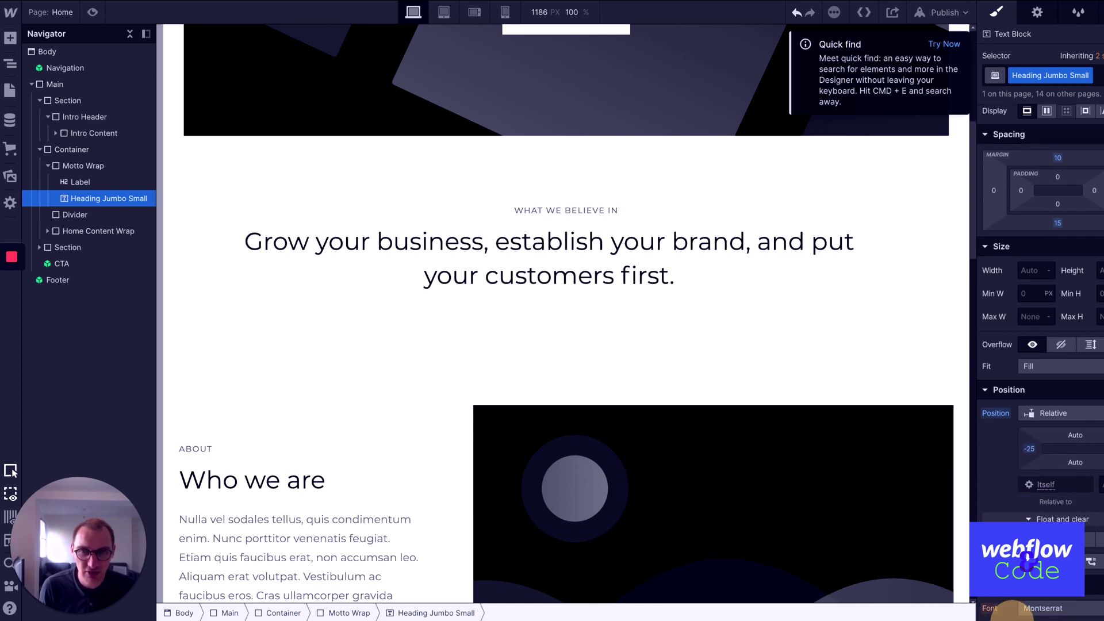
mouse_move(1079, 414)
mouse_down()
mouse_move(1079, 466)
mouse_move(1079, 404)
mouse_up()
alt+click(1075, 390)
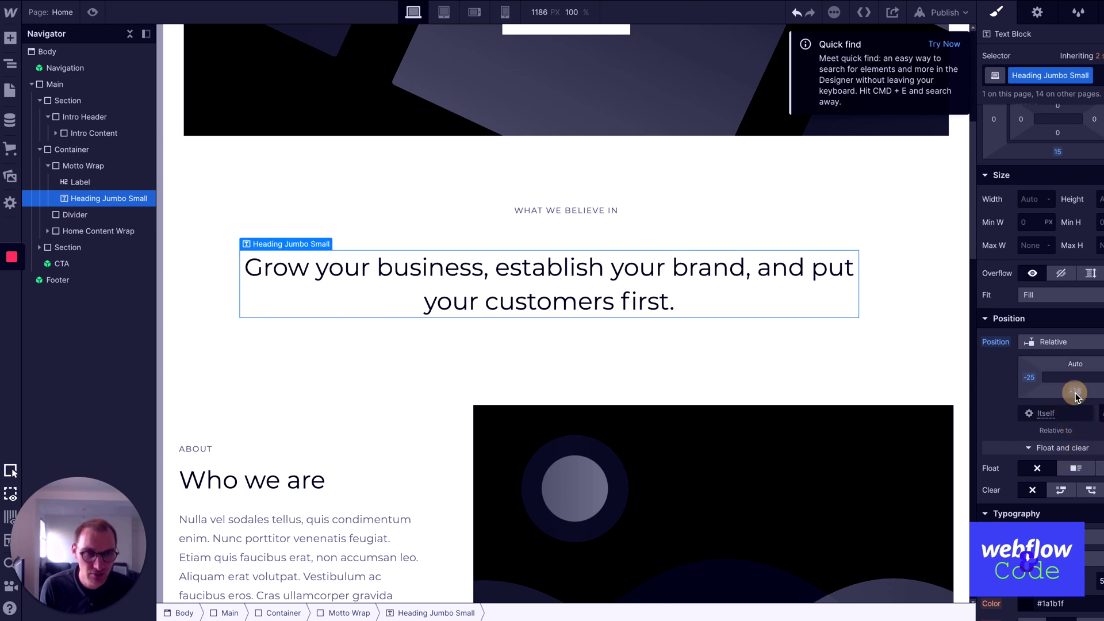
alt+click(1030, 377)
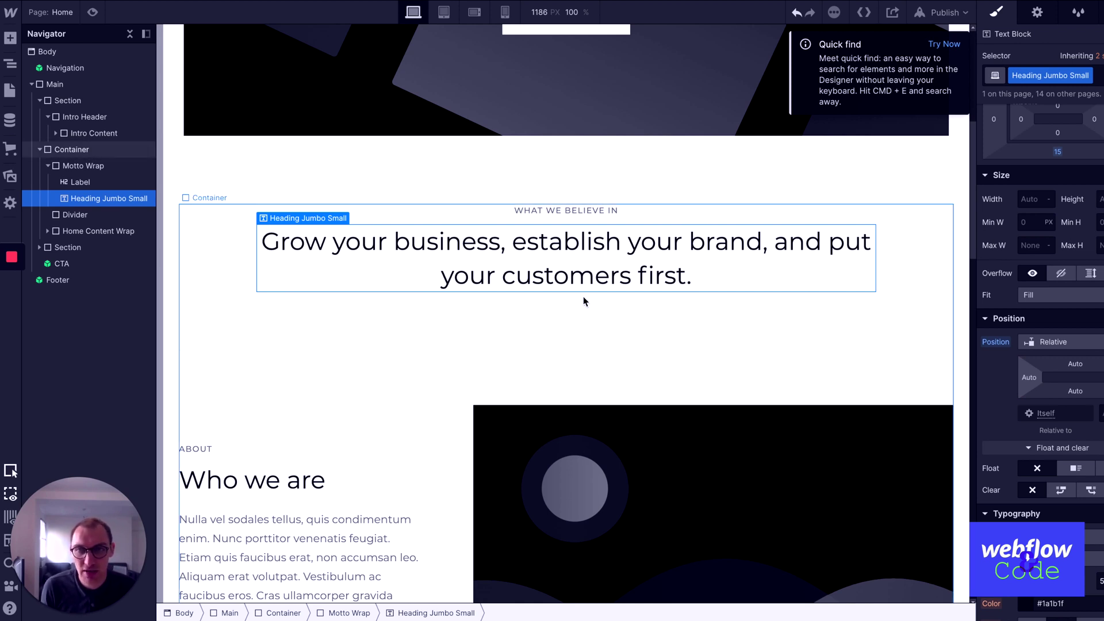
Set the Label's position to Sticky with a top offset of 10
key(Up)
scroll(925, 258, down, 1)
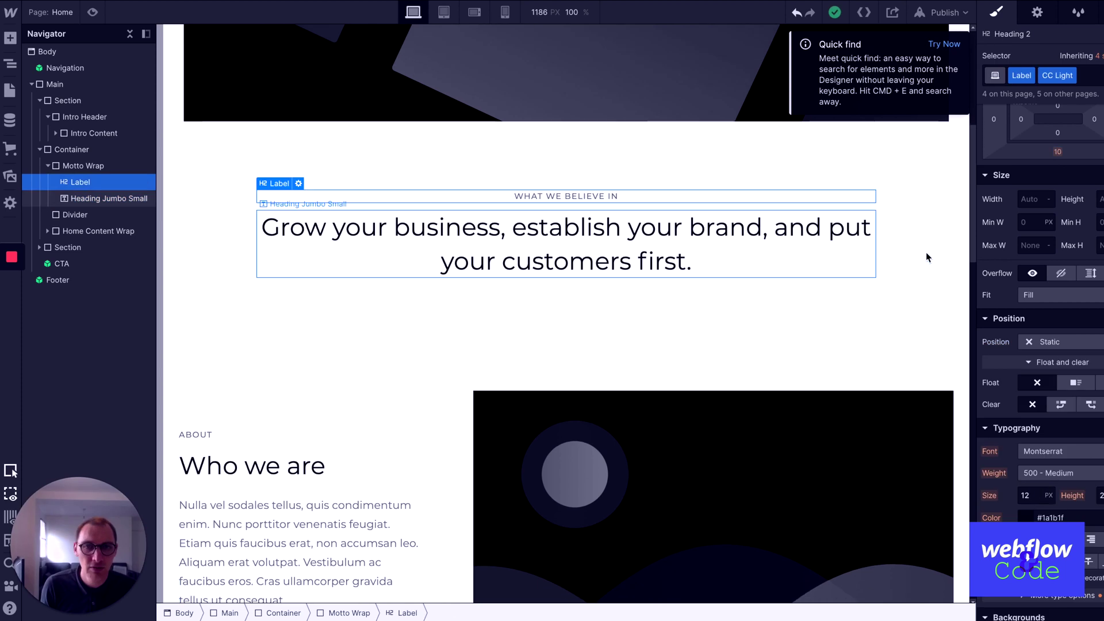
click(1090, 348)
click(1069, 407)
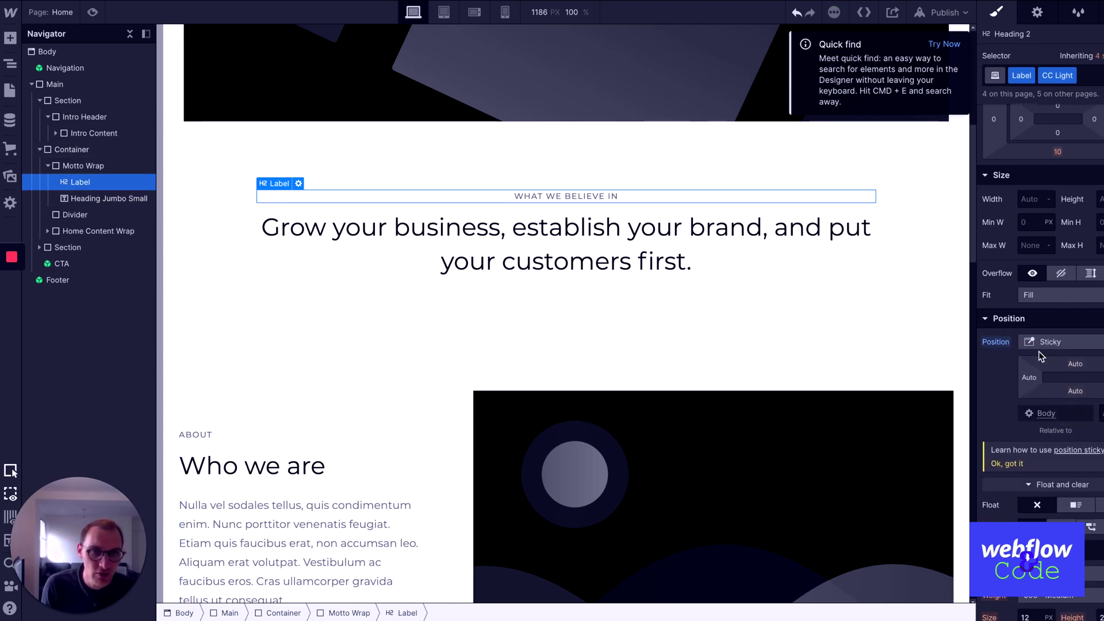
click(1075, 364)
click(1066, 406)
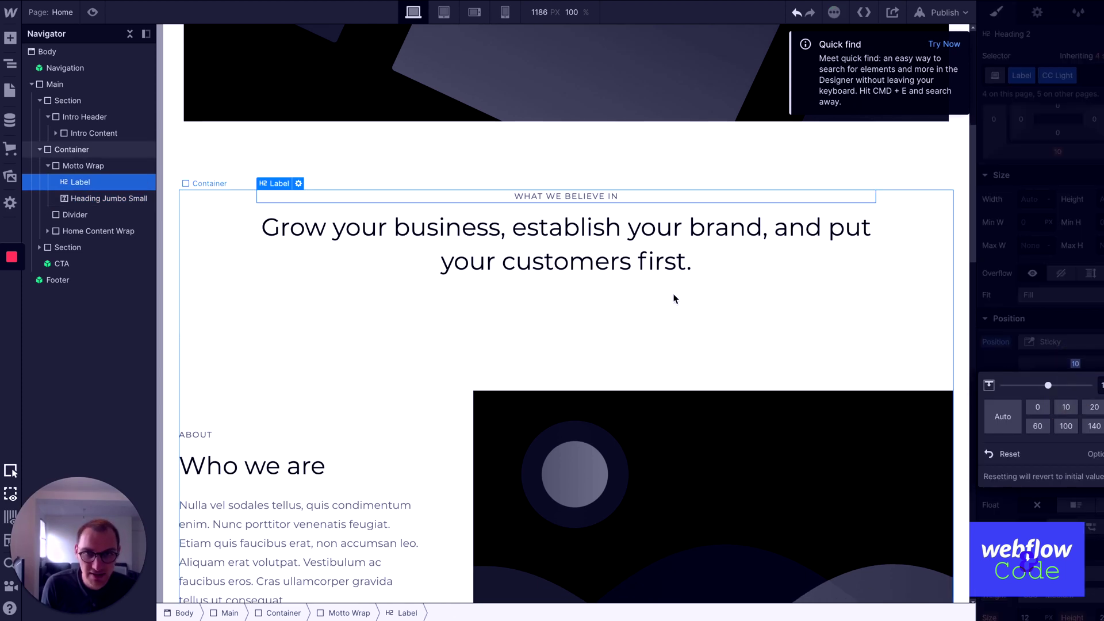
Scroll the canvas up and down to confirm the Label stays pinned
scroll(674, 293, down, 3)
scroll(675, 294, down, 3)
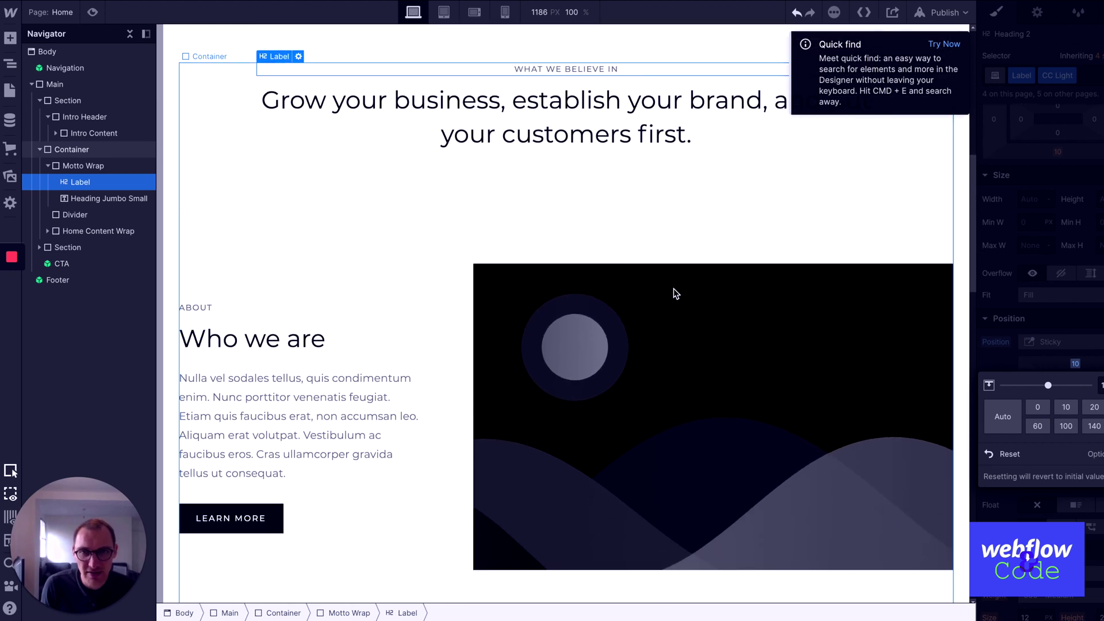
scroll(675, 293, up, 2)
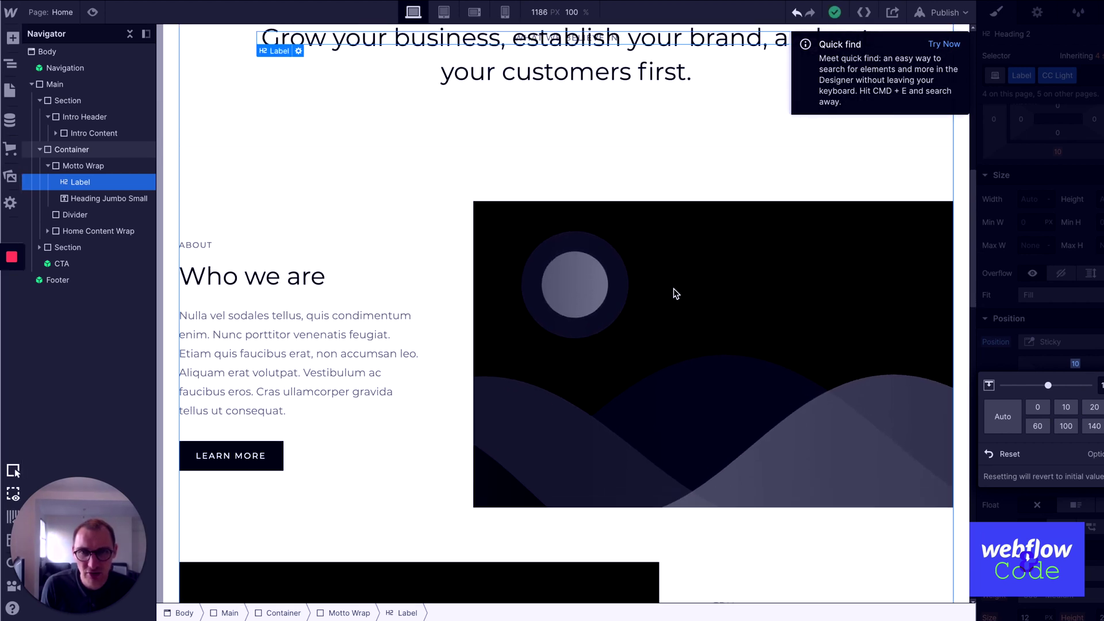
scroll(677, 293, down, 1)
scroll(677, 294, down, 1)
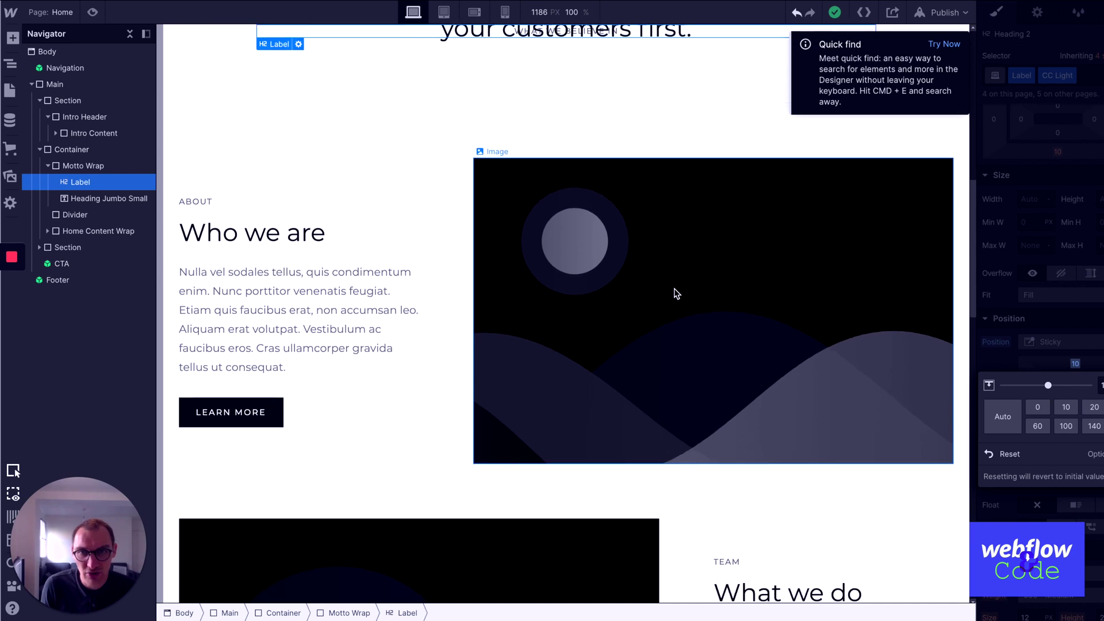
scroll(677, 293, up, 2)
scroll(677, 294, down, 3)
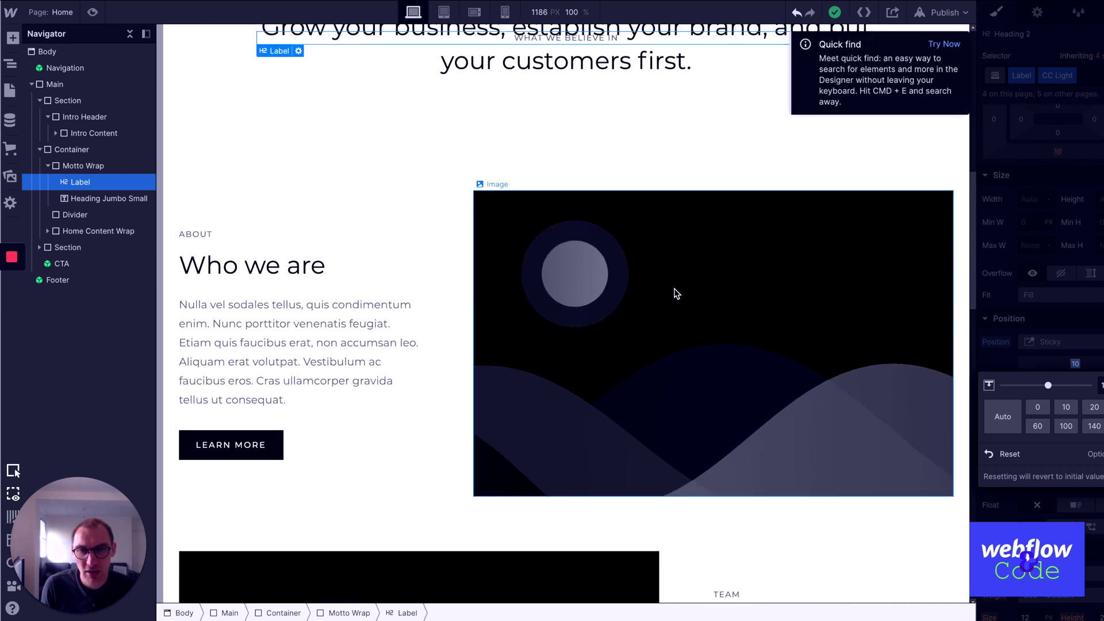
scroll(677, 293, up, 2)
scroll(677, 293, up, 3)
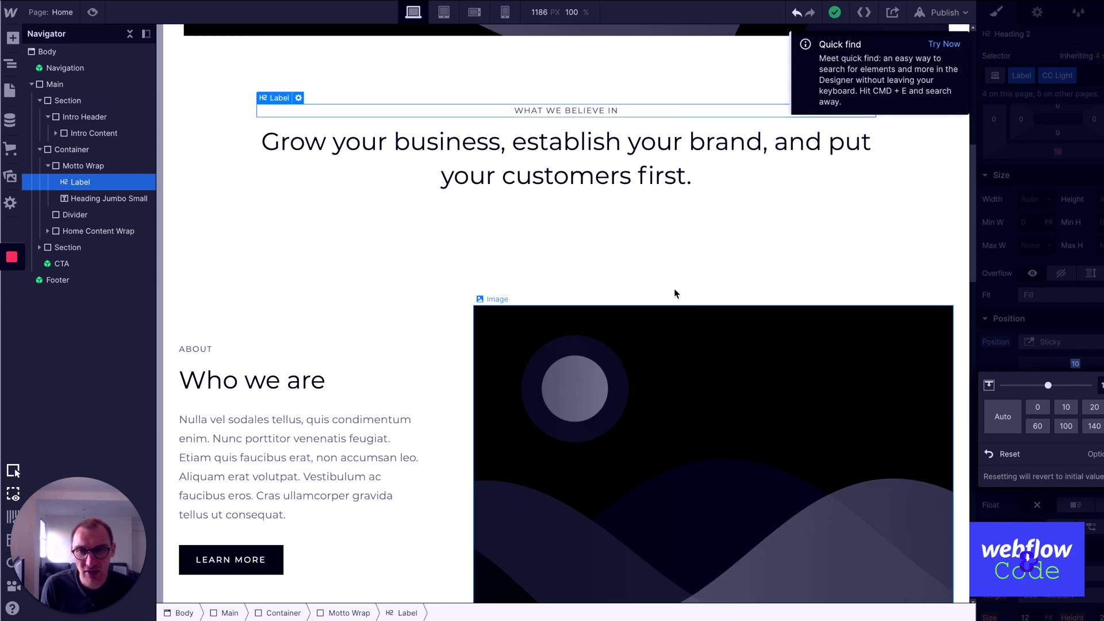